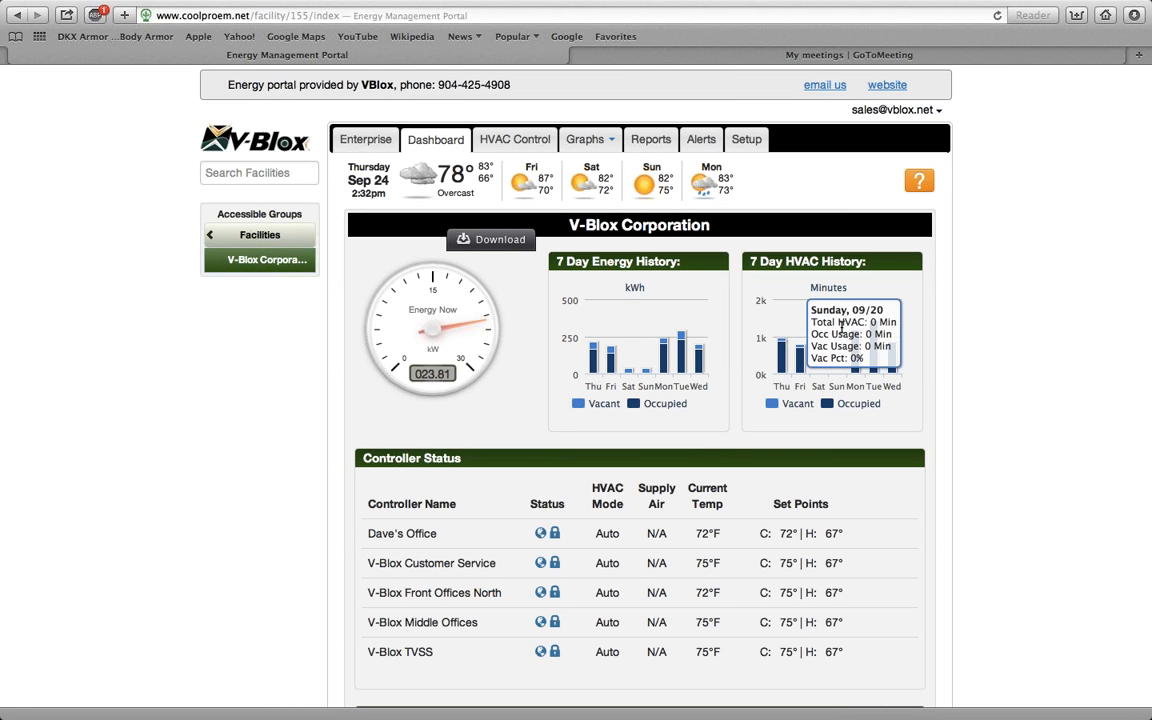
Review the facility dashboard's 7-day energy and HVAC history, controller status and device status.
mouse_move(838, 337)
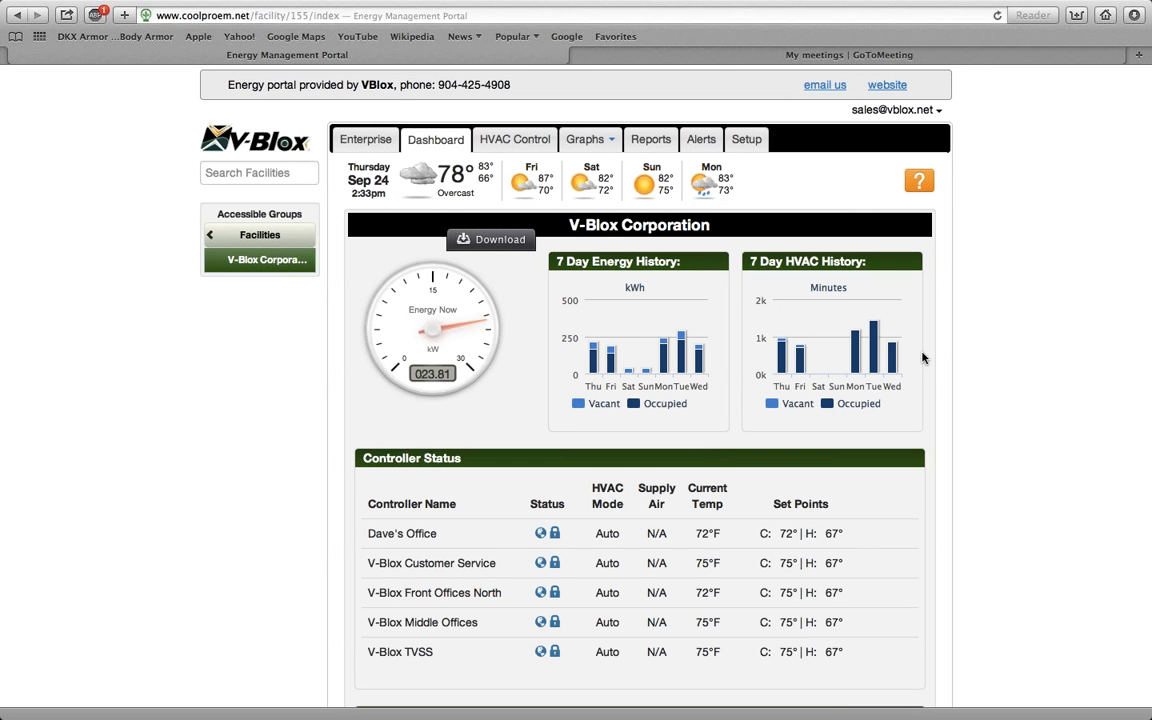
scroll(576, 480, "down", 3)
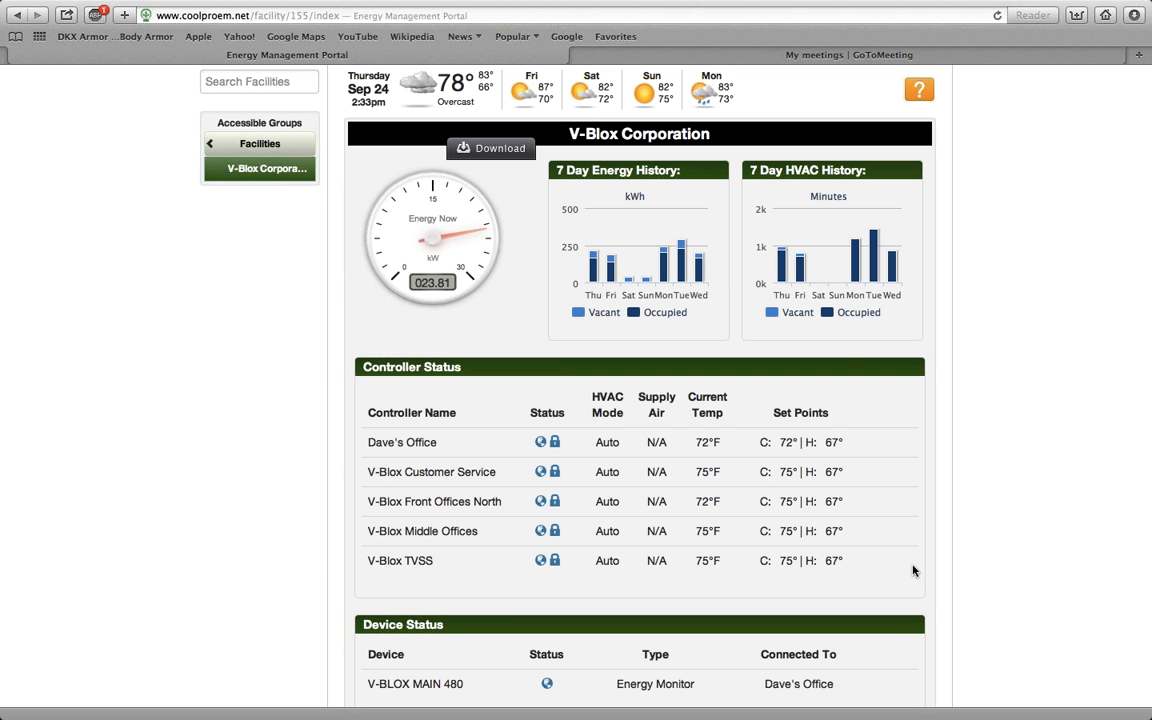
scroll(913, 571, "down", 3)
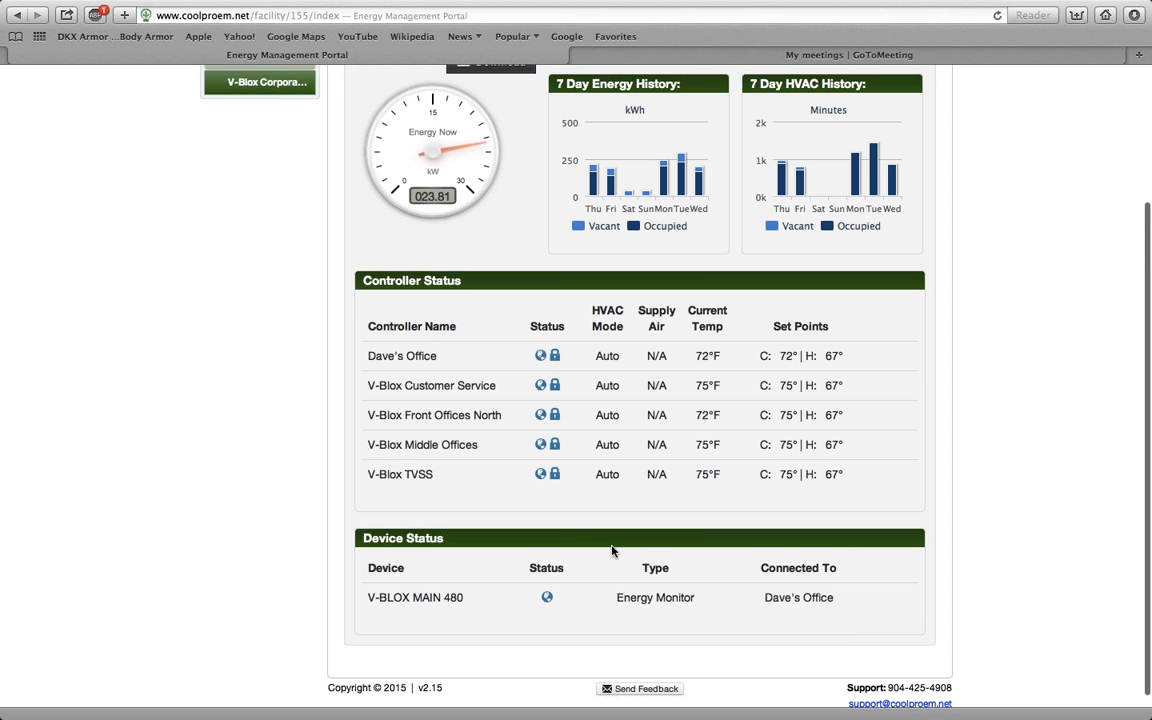
scroll(633, 417, "up", 5)
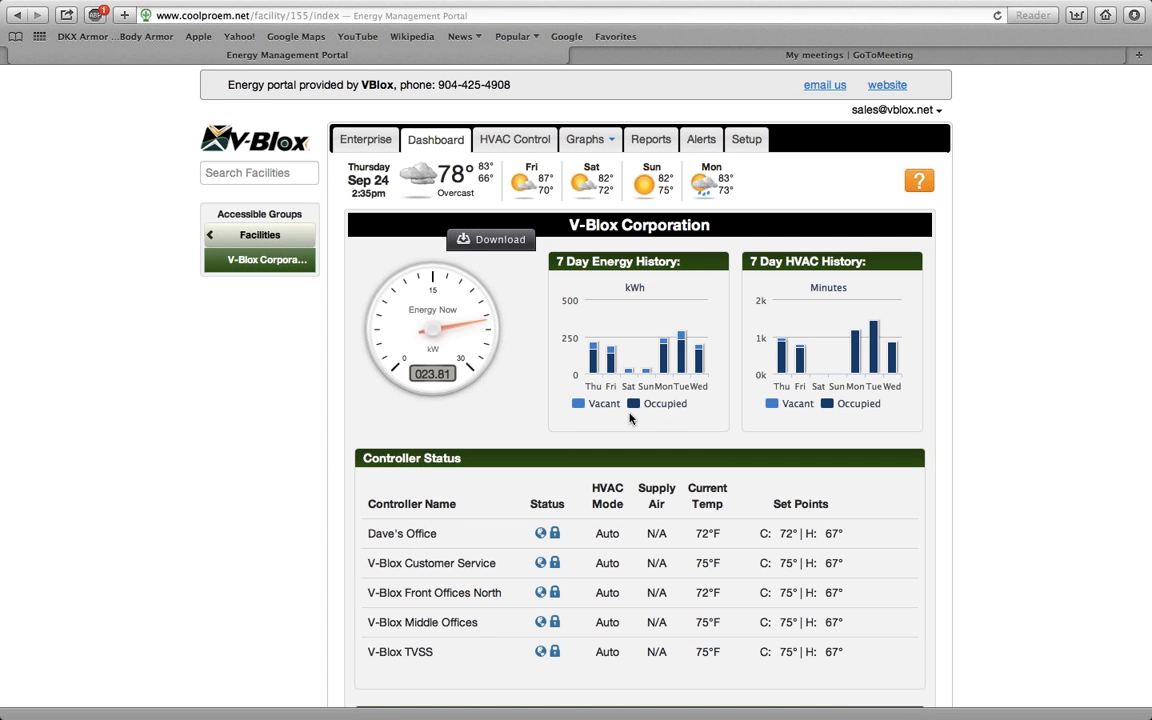
scroll(470, 561, "down", 2)
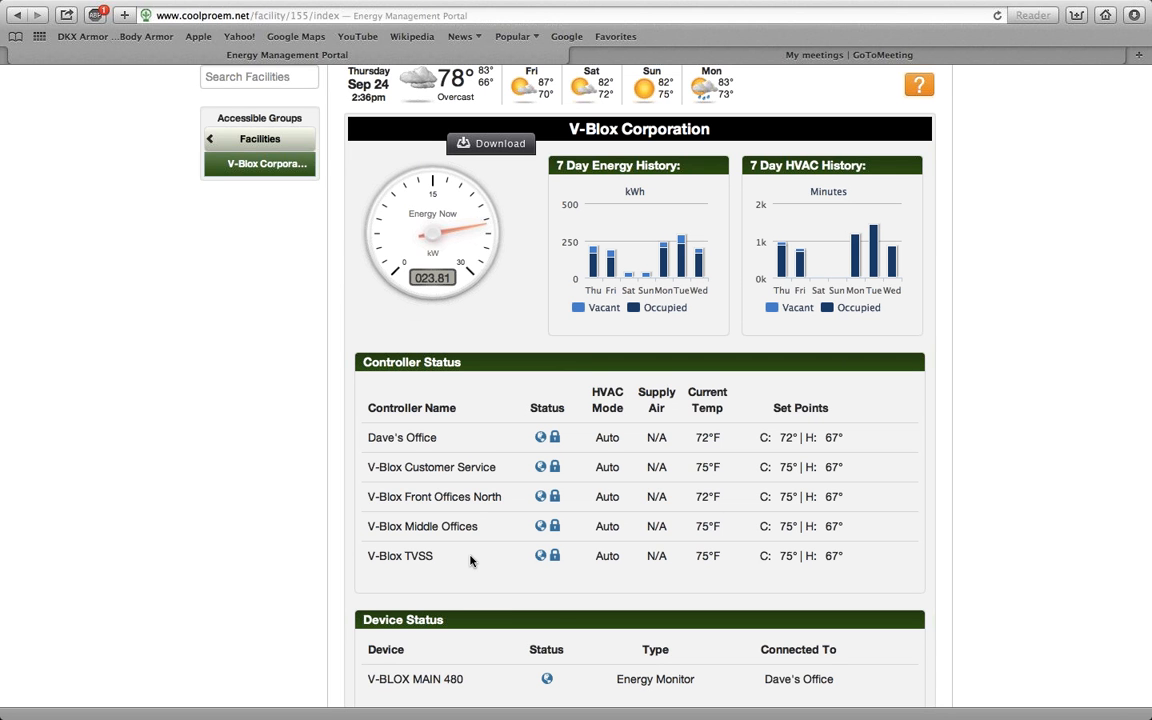
scroll(470, 560, "up", 3)
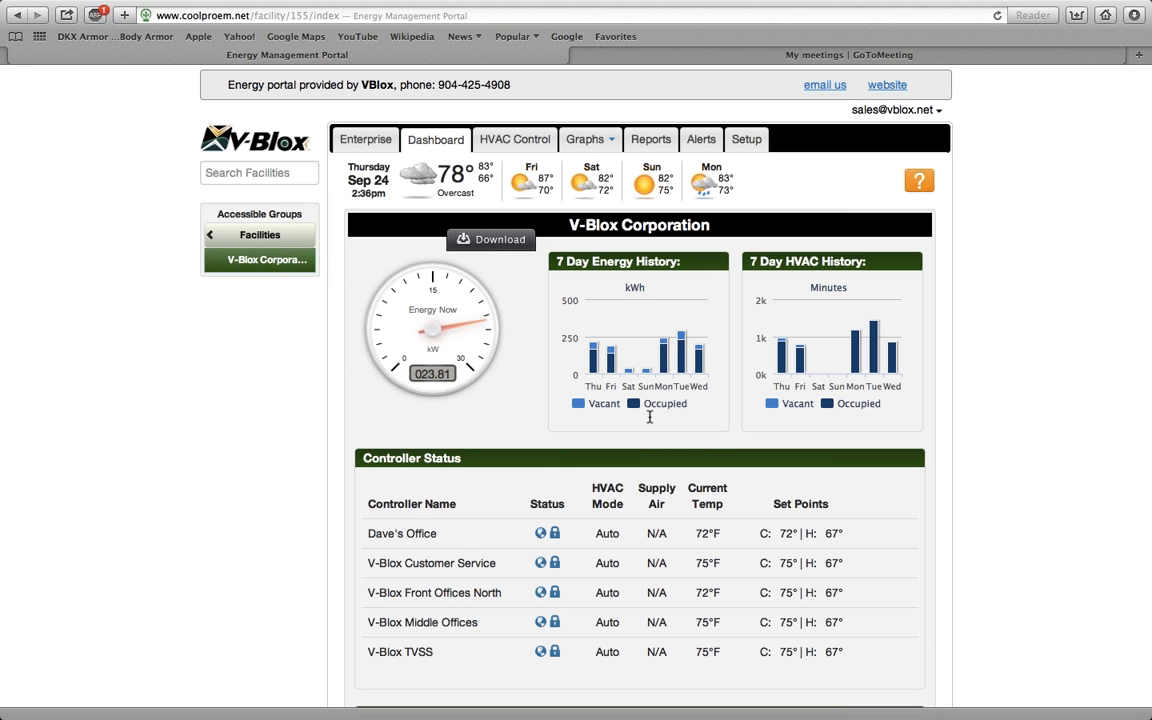
Compare the 7 Day Energy History with only Vacant and then only Occupied usage shown, and restore both series.
left_click(664, 405)
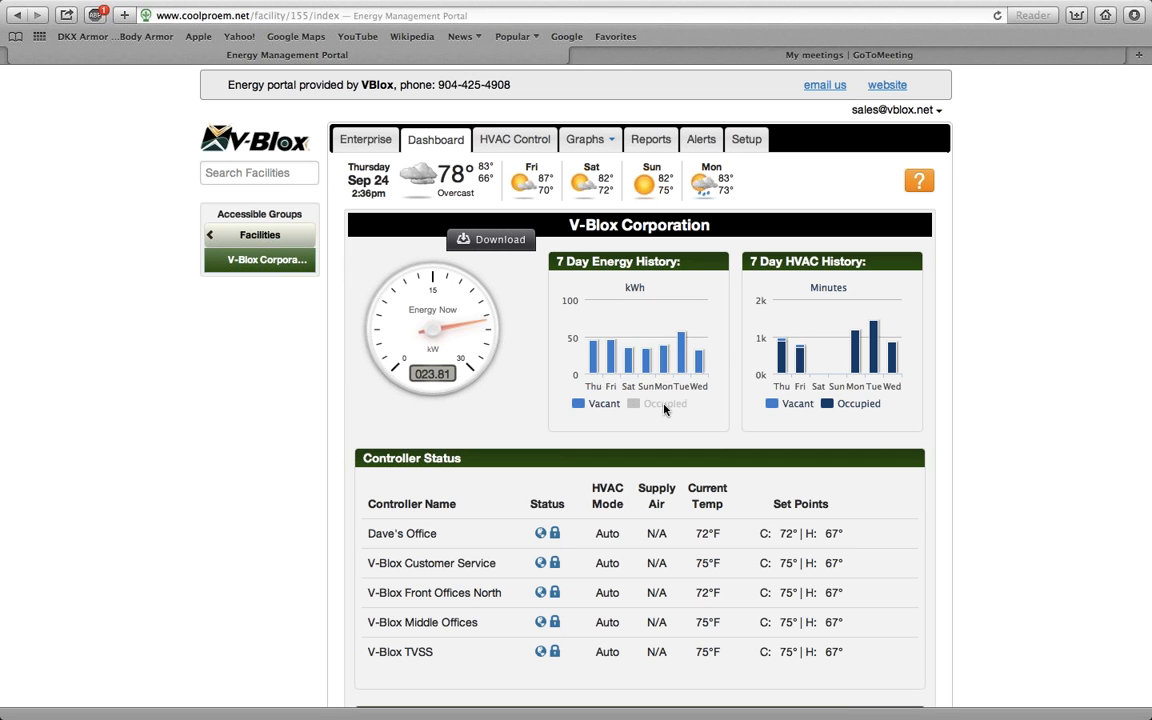
mouse_move(678, 370)
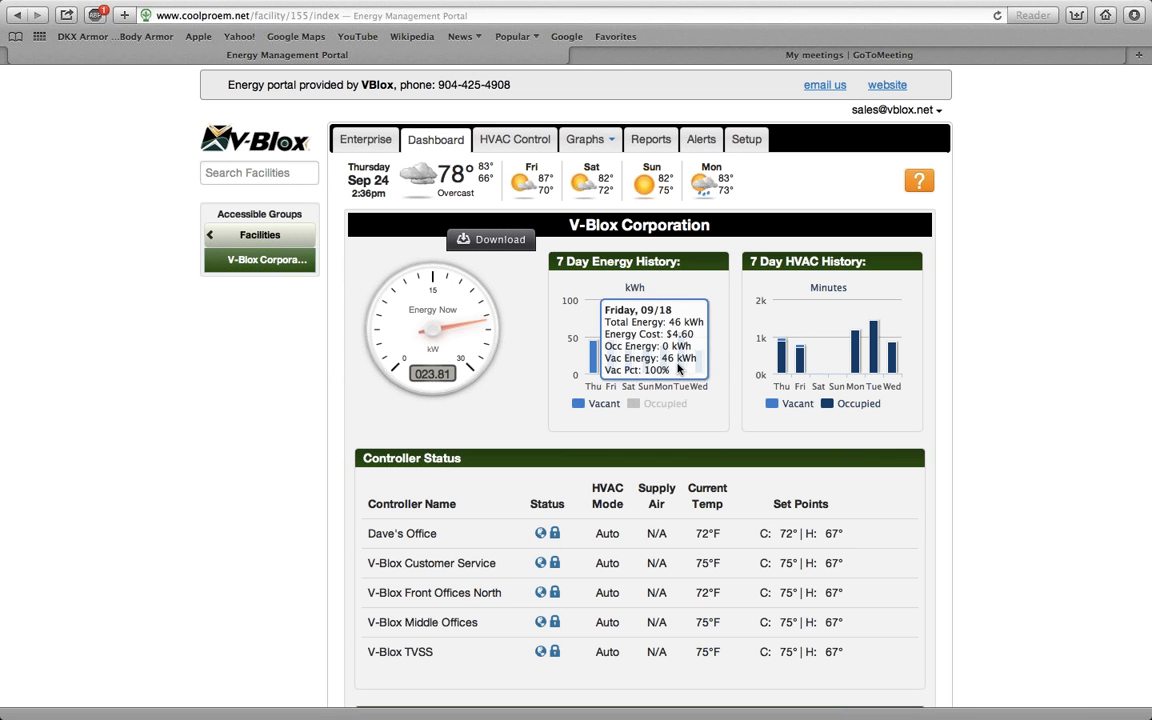
left_click(662, 404)
left_click(602, 404)
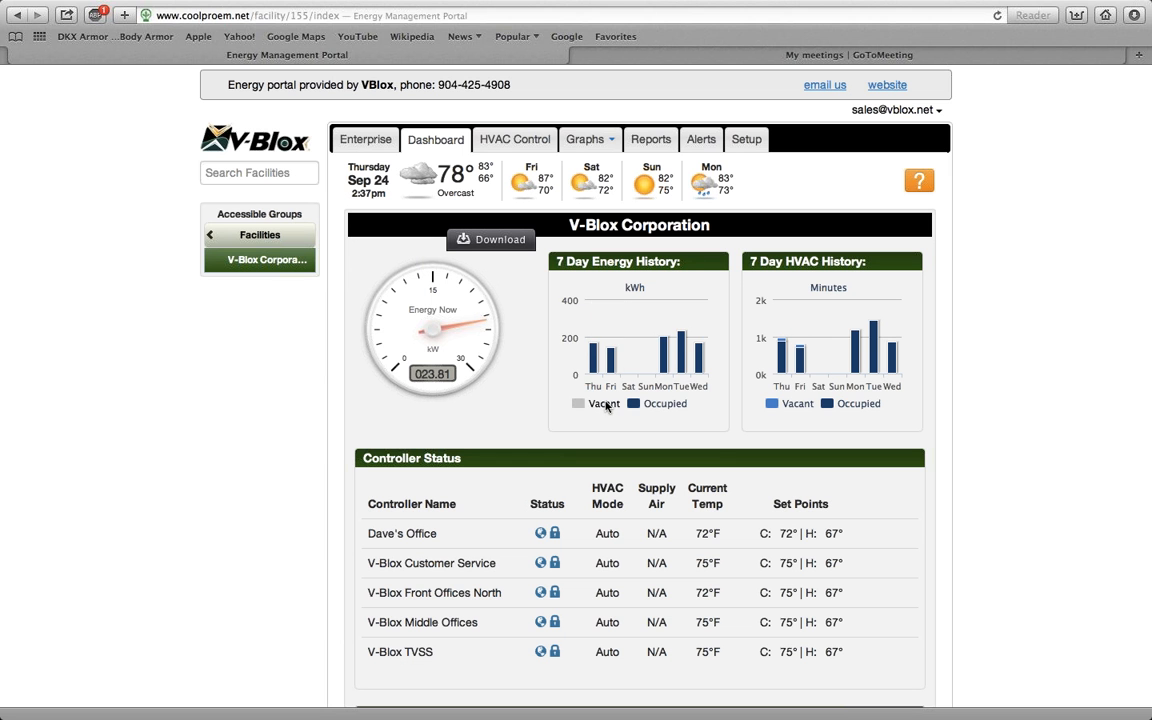
left_click(602, 404)
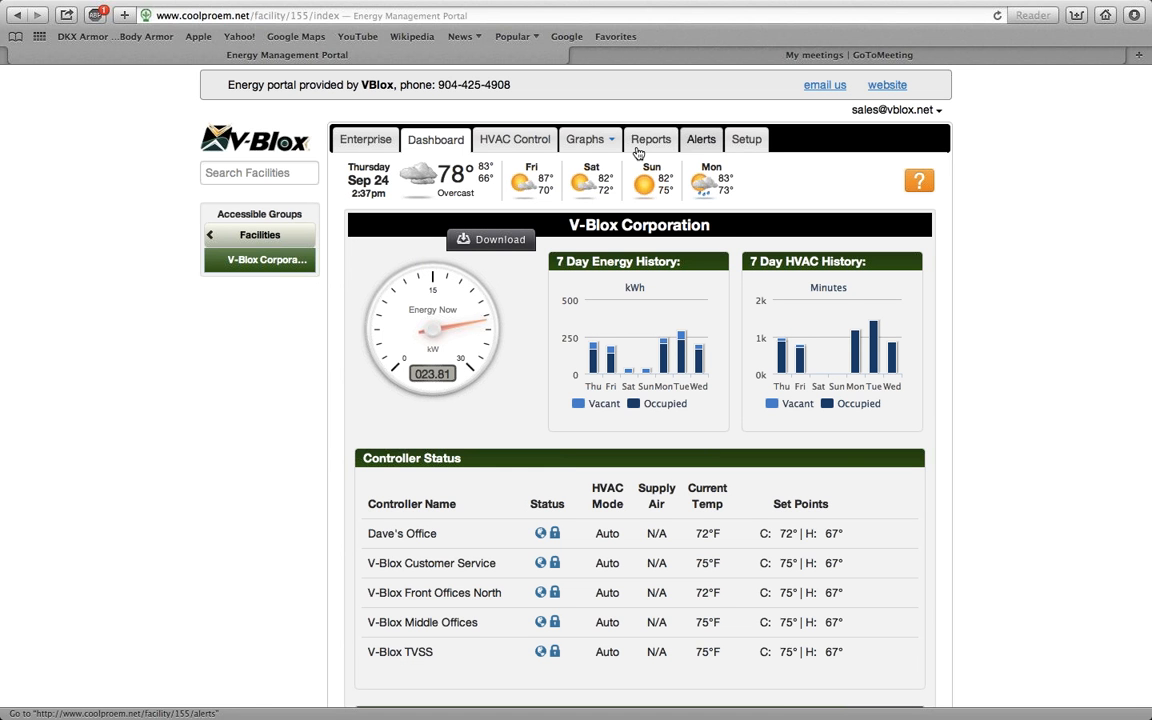
Open the first HVAC controller's device information in the facility setup and view its basic setup.
left_click(742, 146)
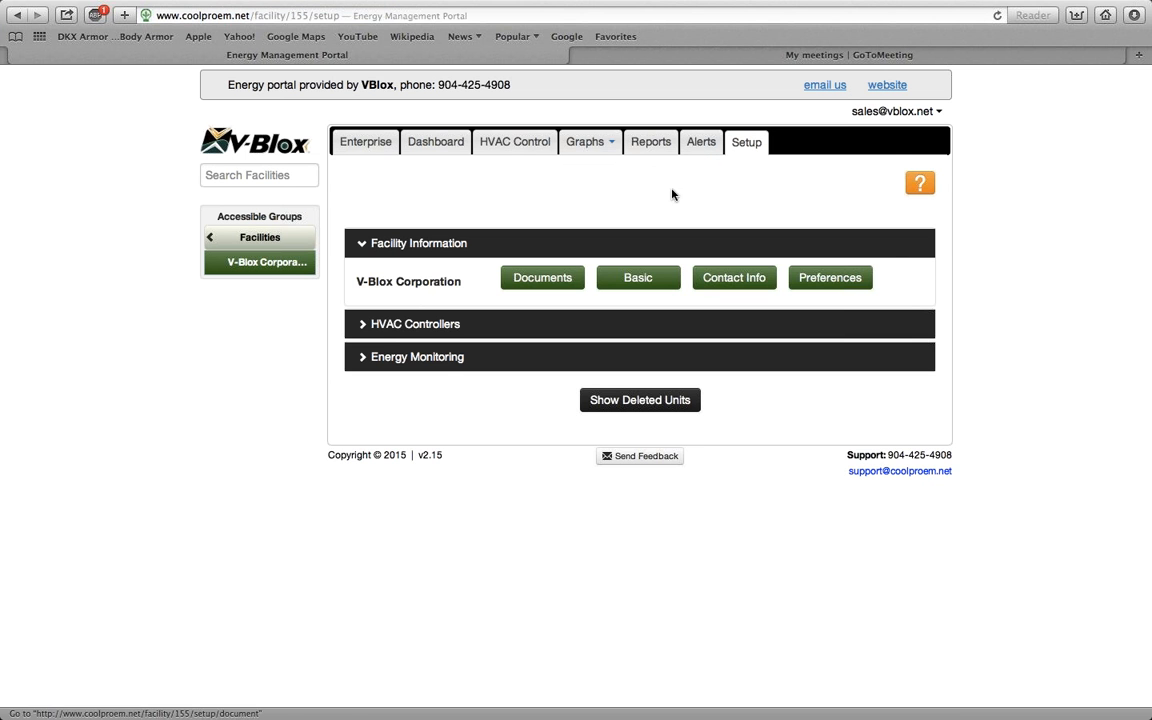
left_click(400, 326)
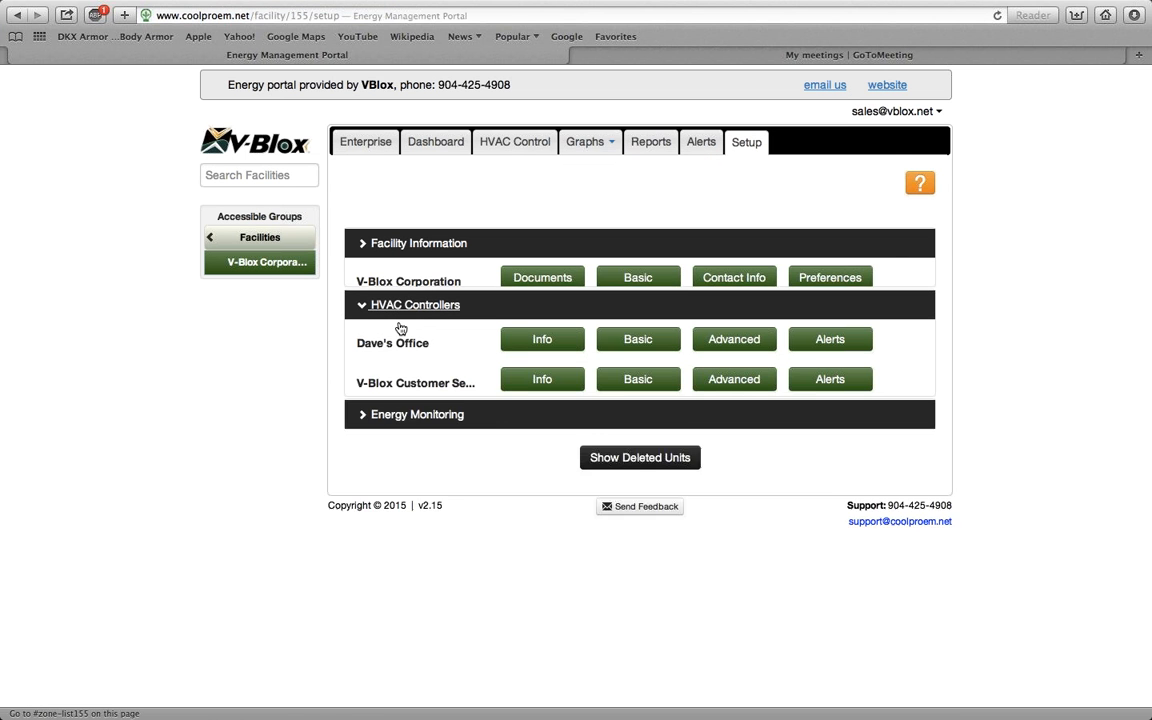
left_click(560, 313)
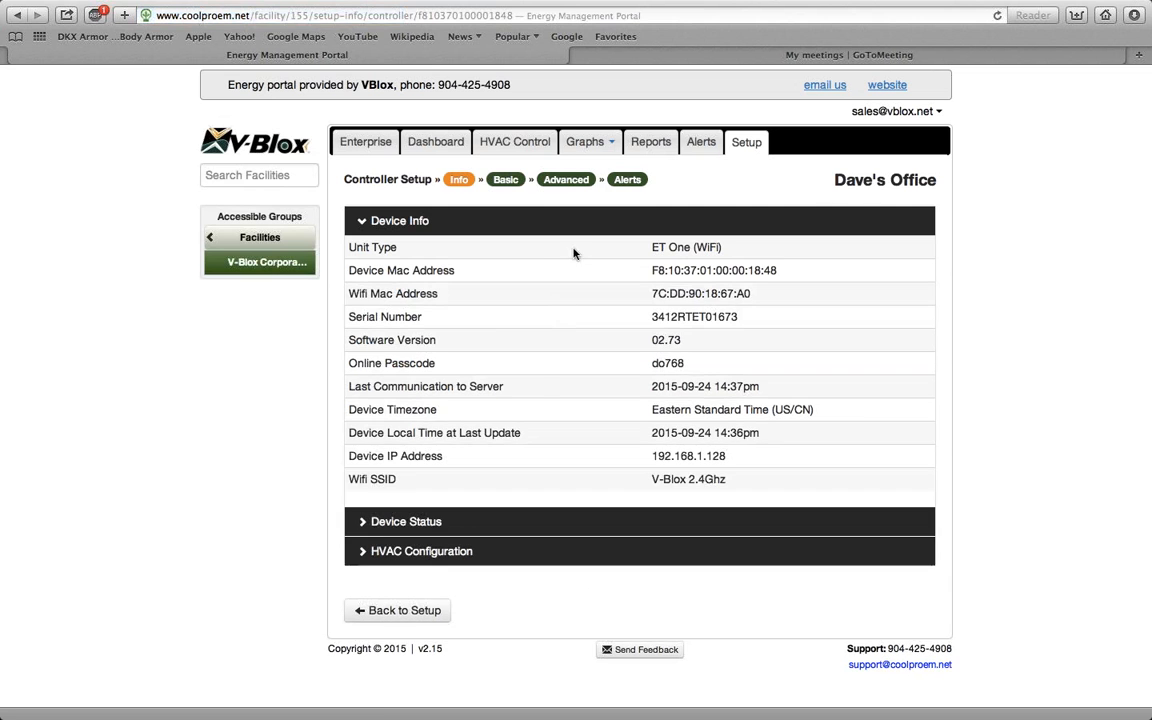
left_click(503, 180)
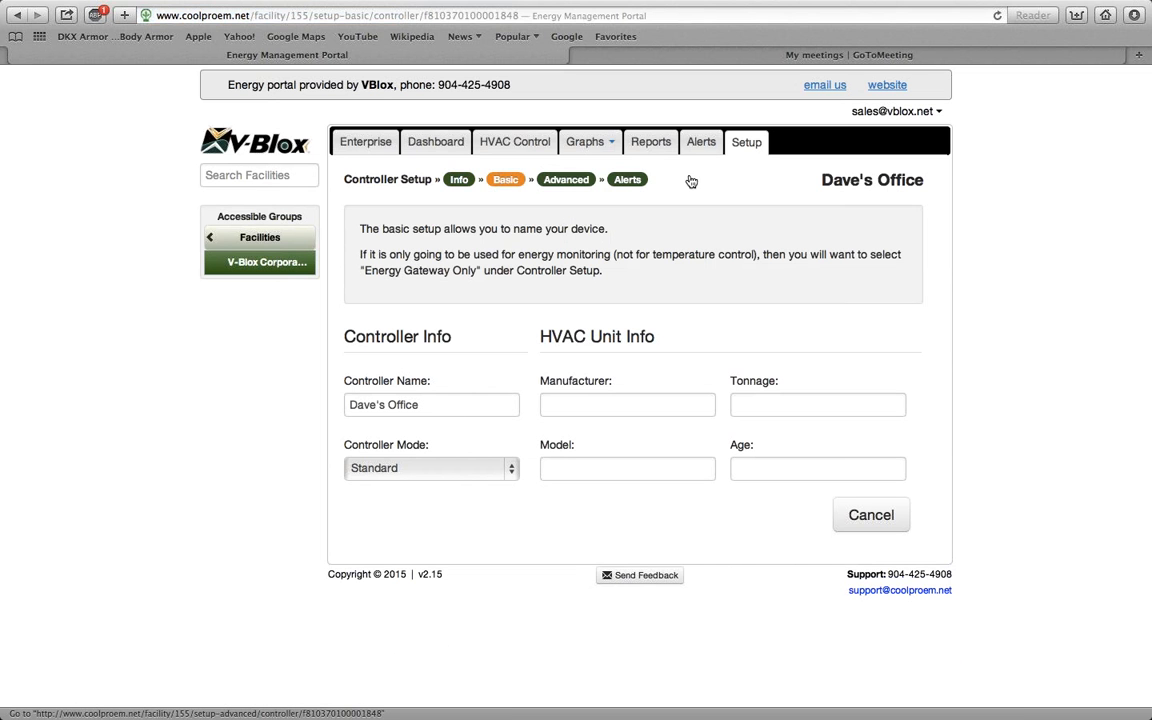
Set the Security Adjustment Range to +/- 1 in the controller's advanced setup and check the Hold Duration options.
left_click(546, 181)
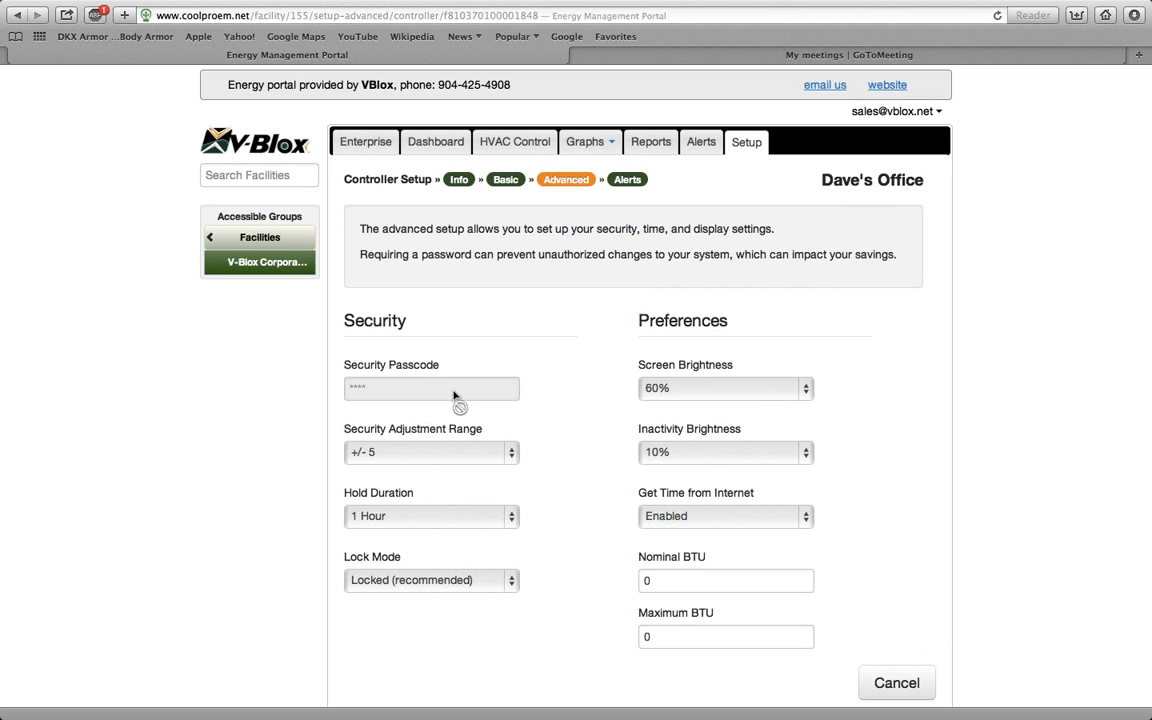
left_click(514, 456)
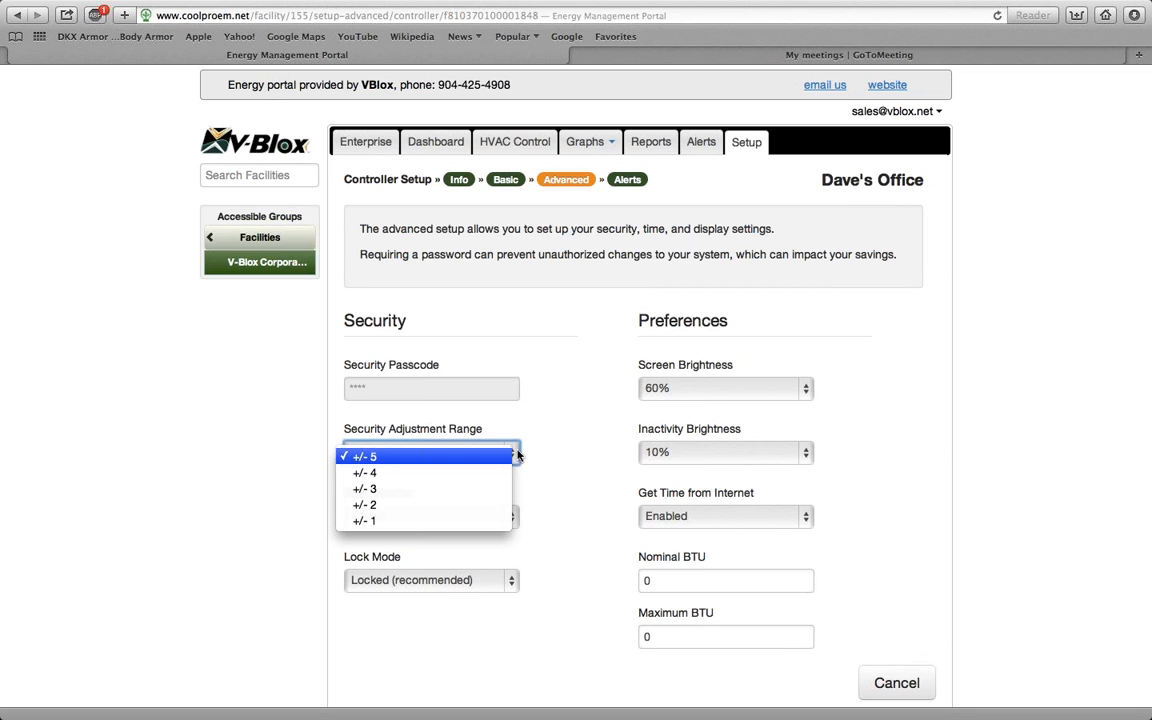
left_click(563, 451)
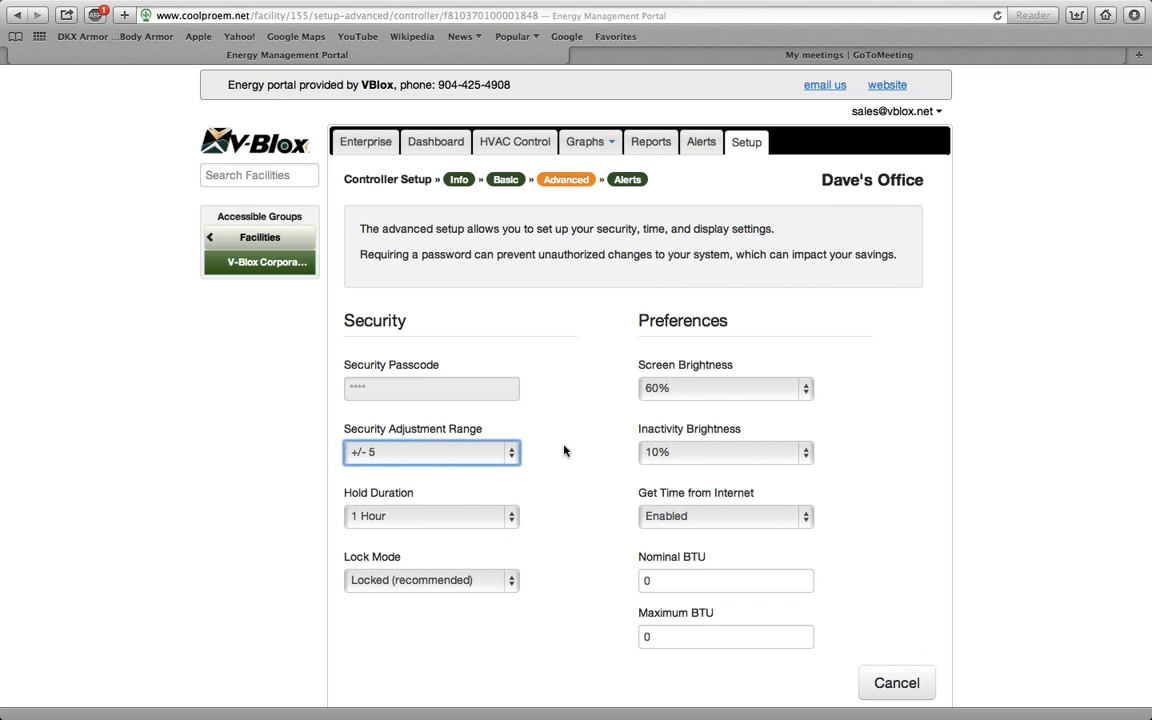
left_click(512, 453)
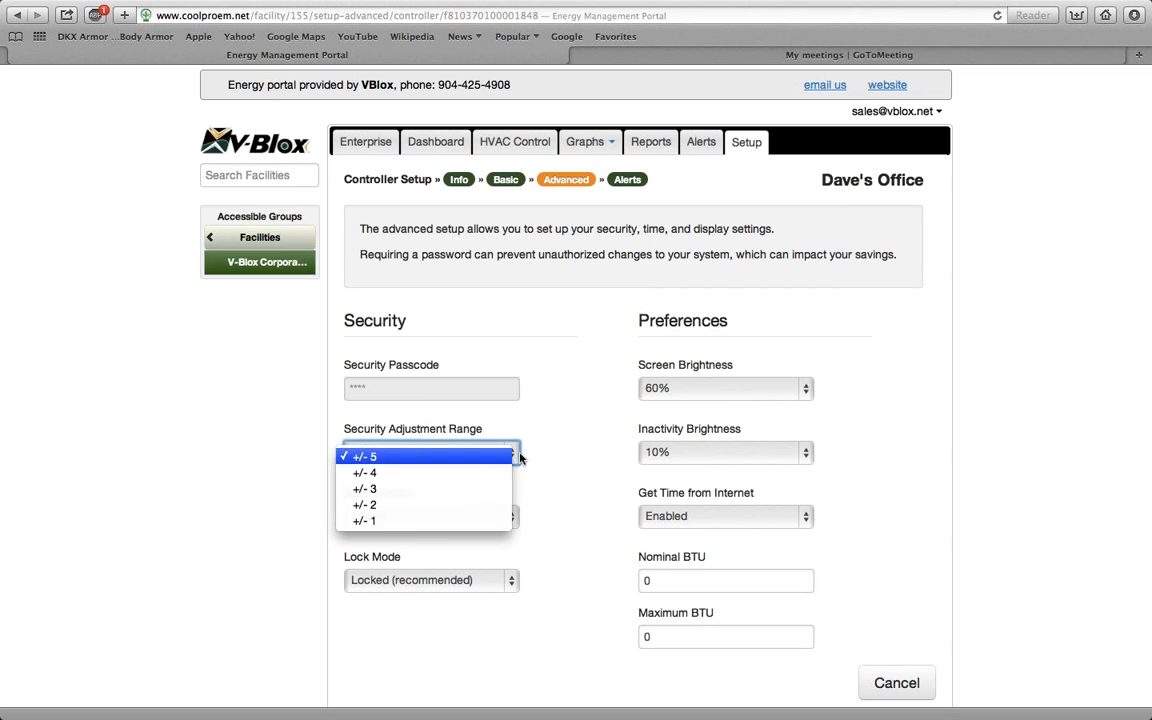
left_click(442, 521)
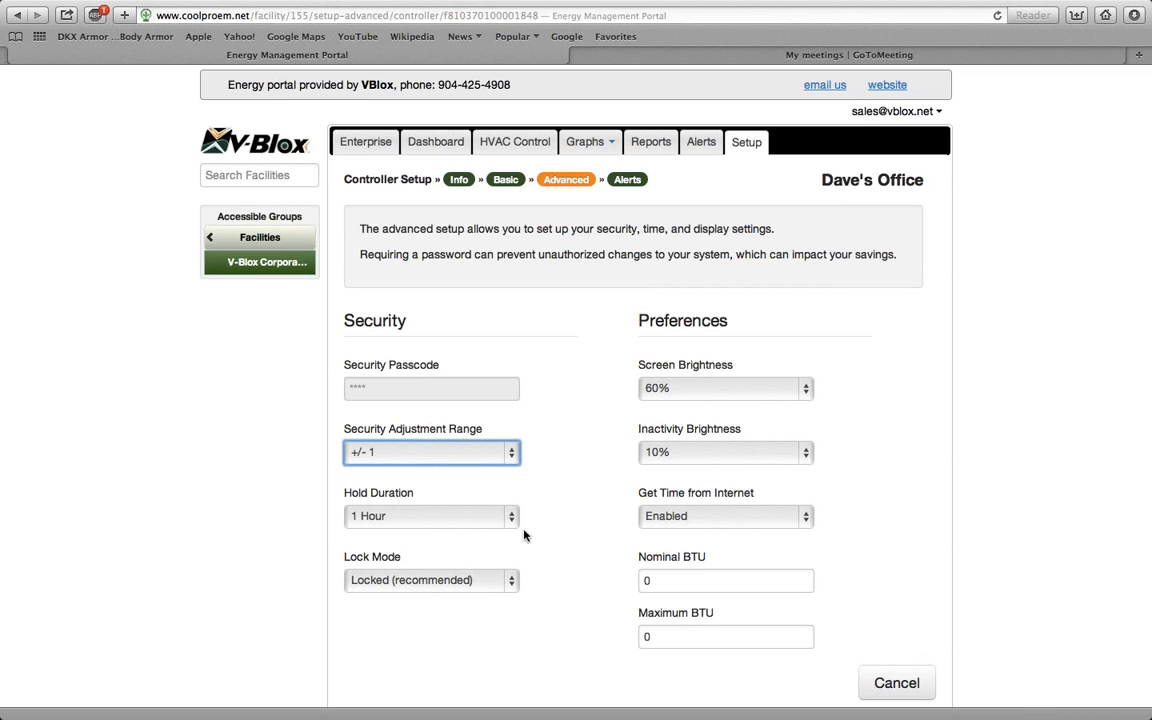
left_click(512, 519)
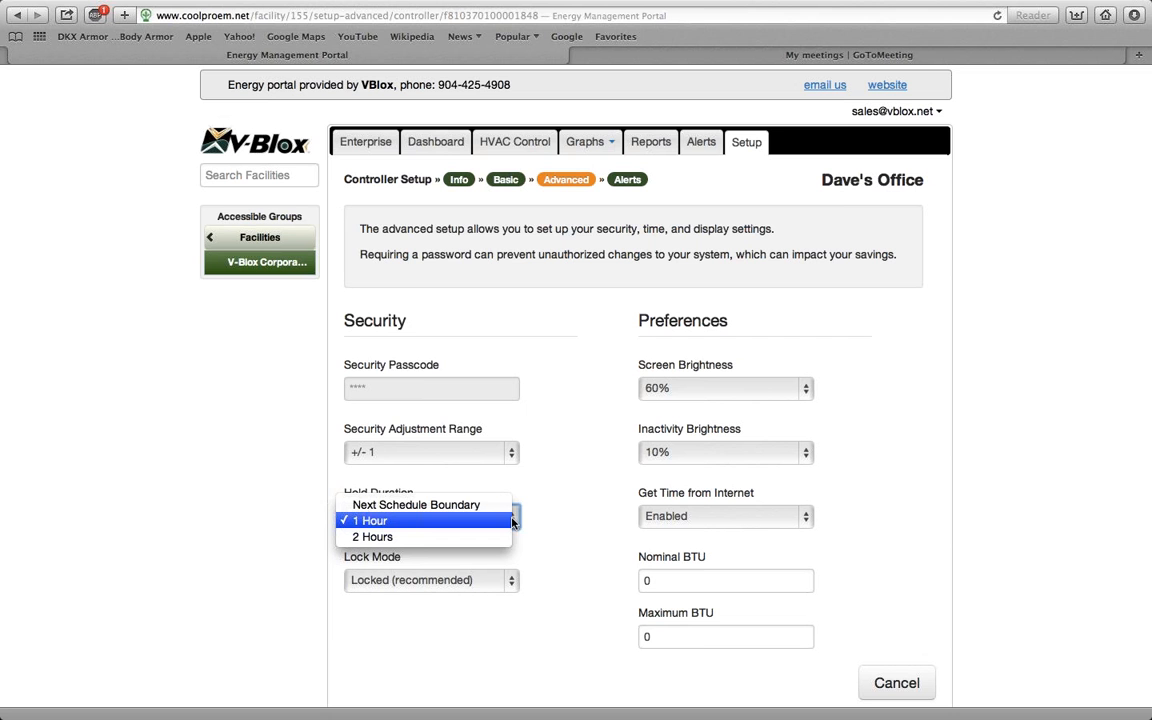
left_click(589, 509)
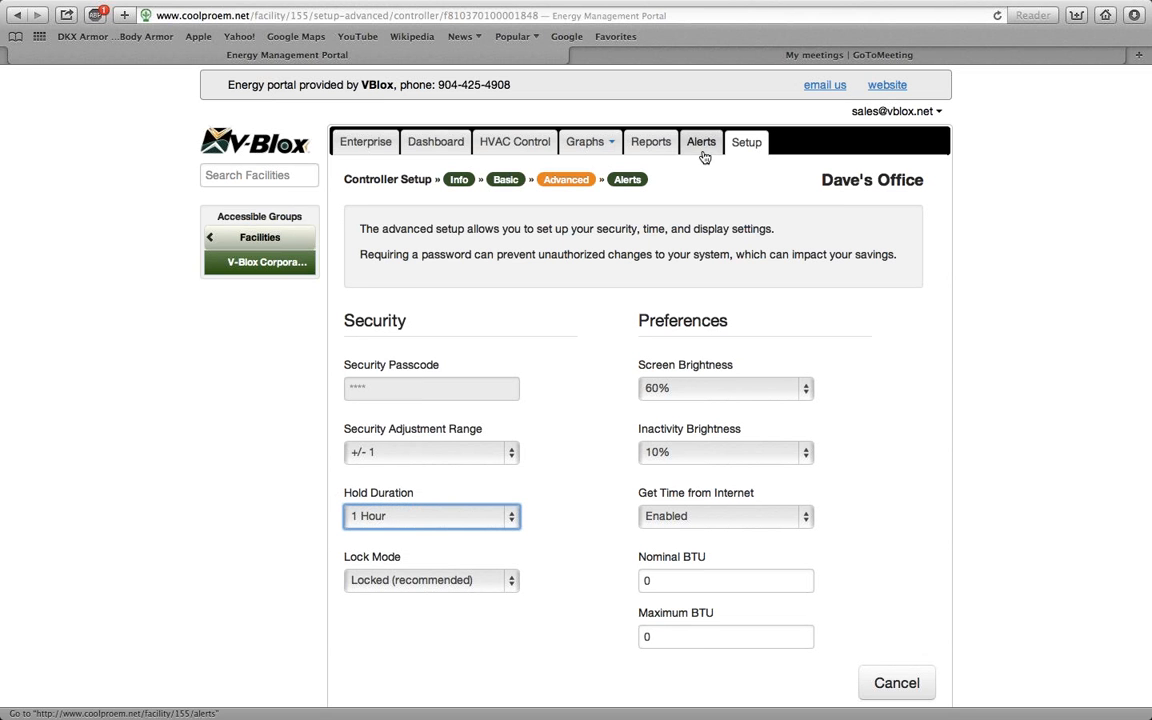
Open the first controller's HVAC settings for editing and read the explanations of Sequencer Mode and EMS Mode.
left_click(510, 146)
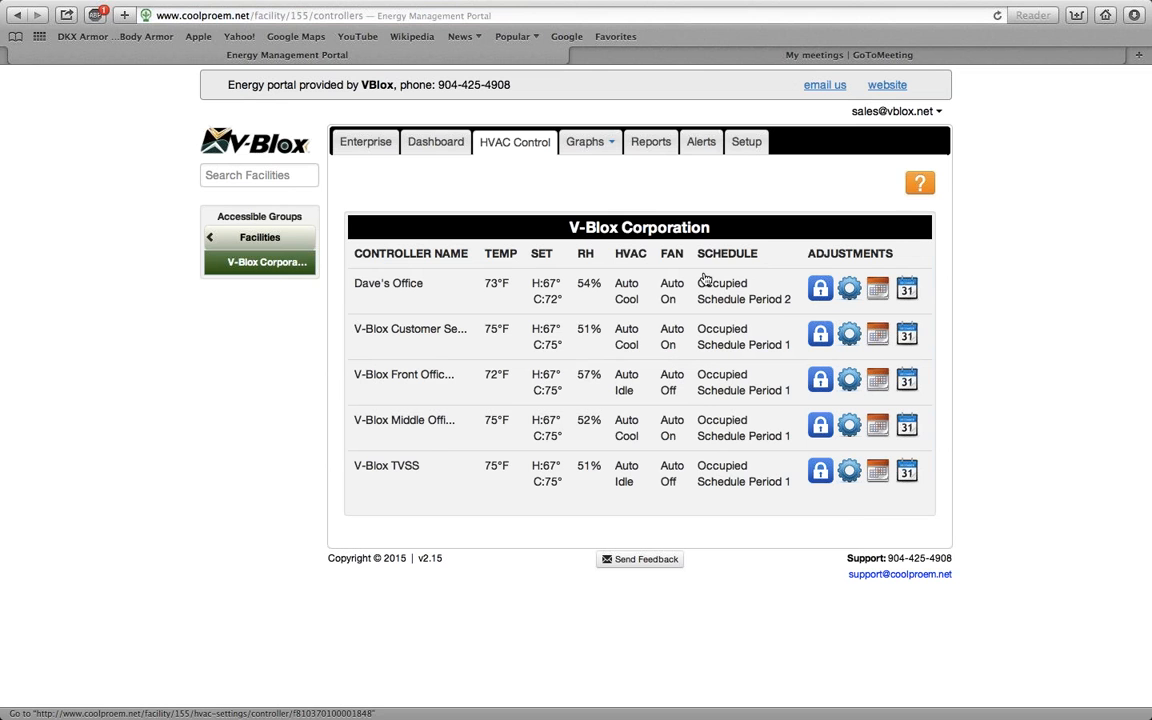
left_click(850, 289)
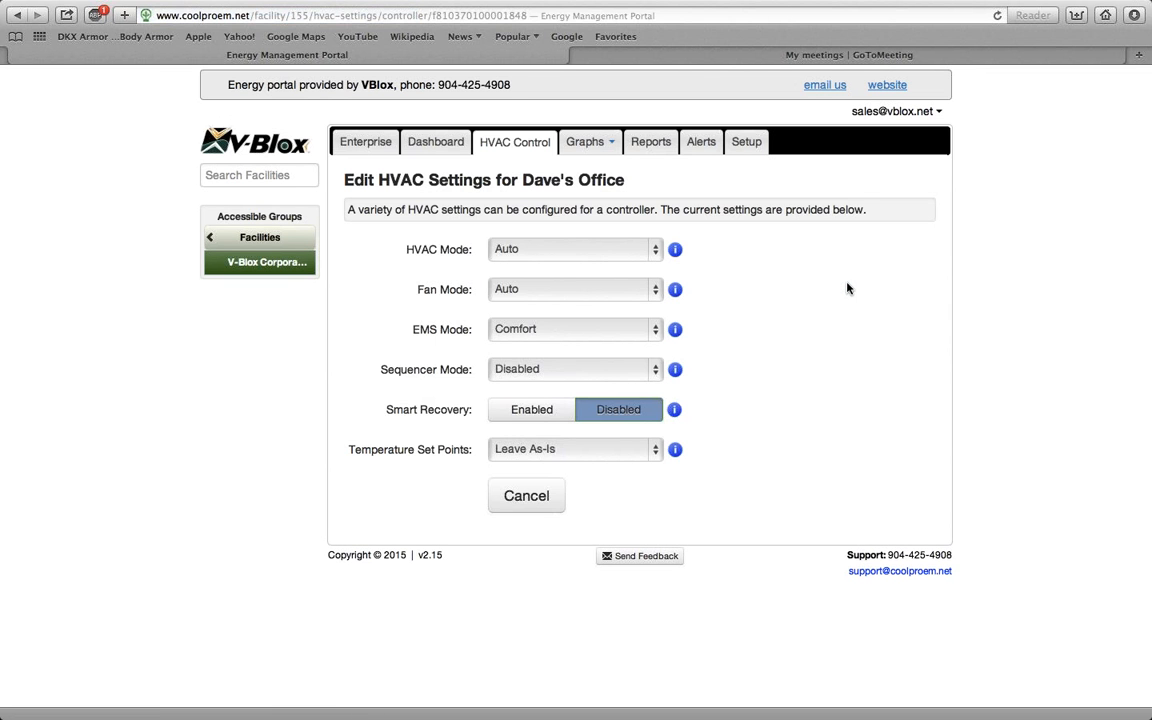
left_click(656, 375)
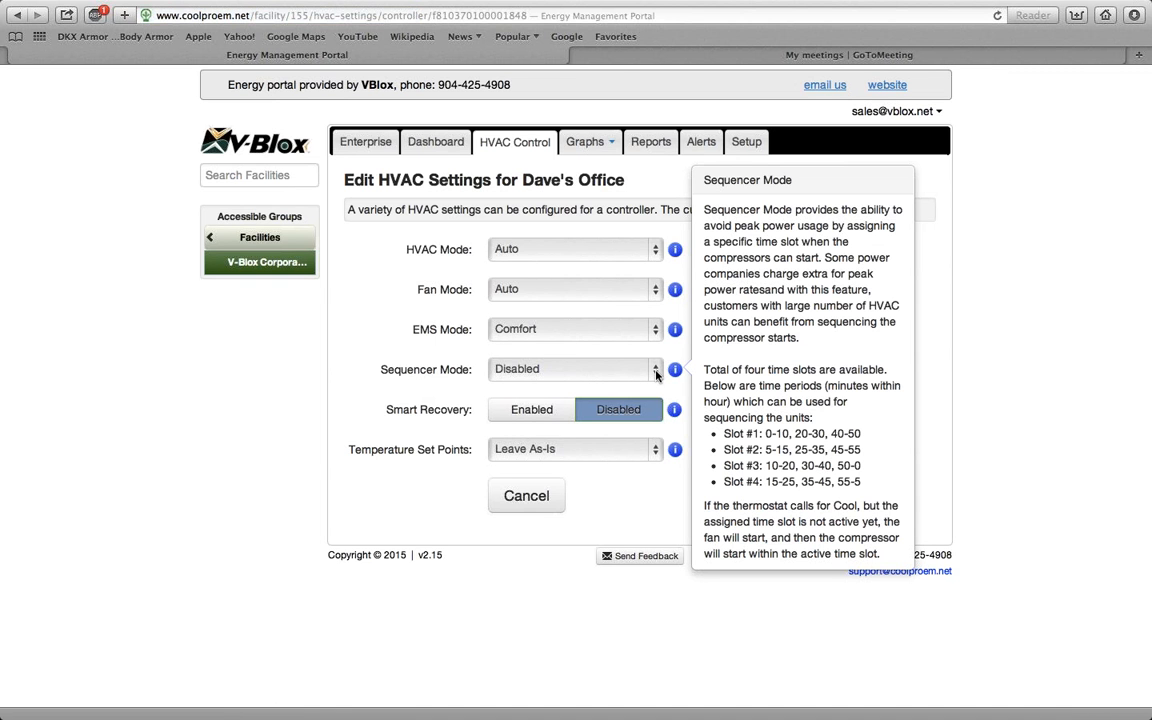
left_click(438, 147)
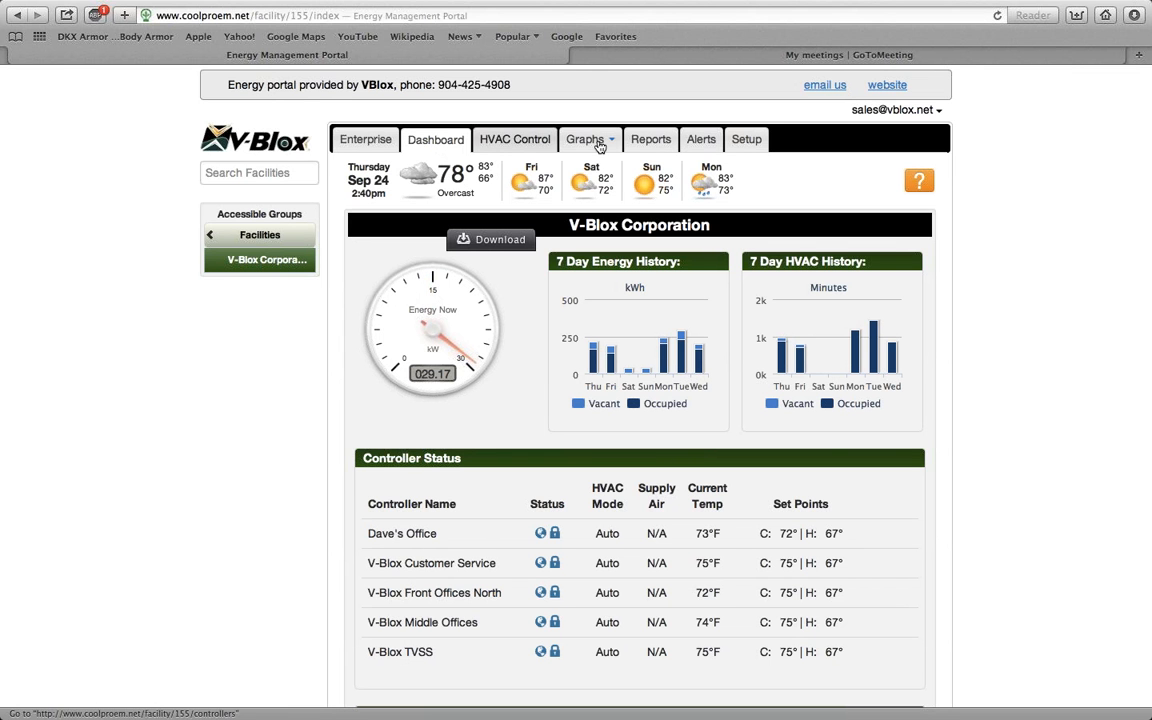
left_click(504, 146)
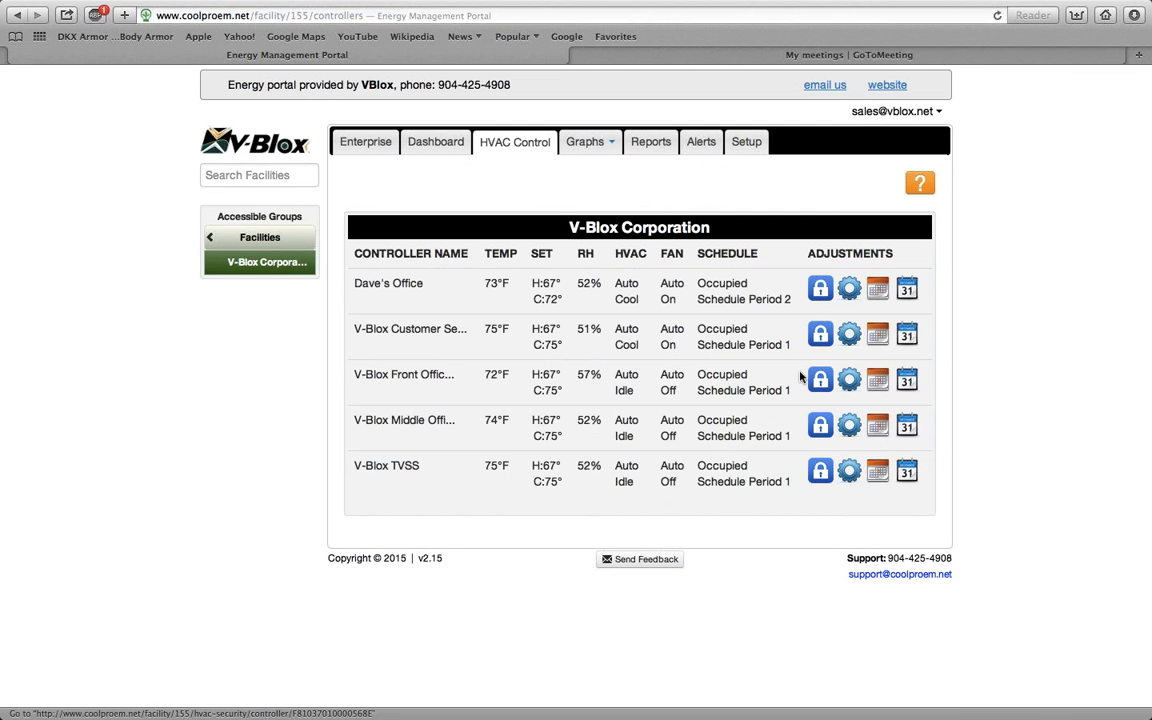
left_click(849, 291)
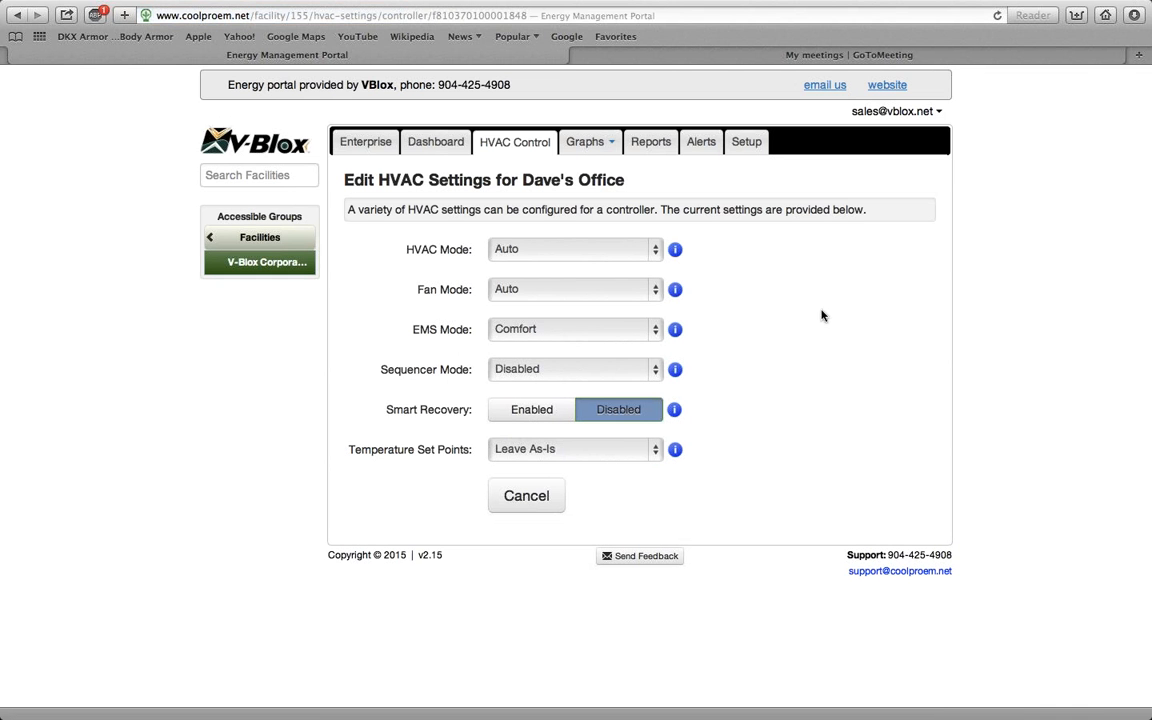
mouse_move(673, 372)
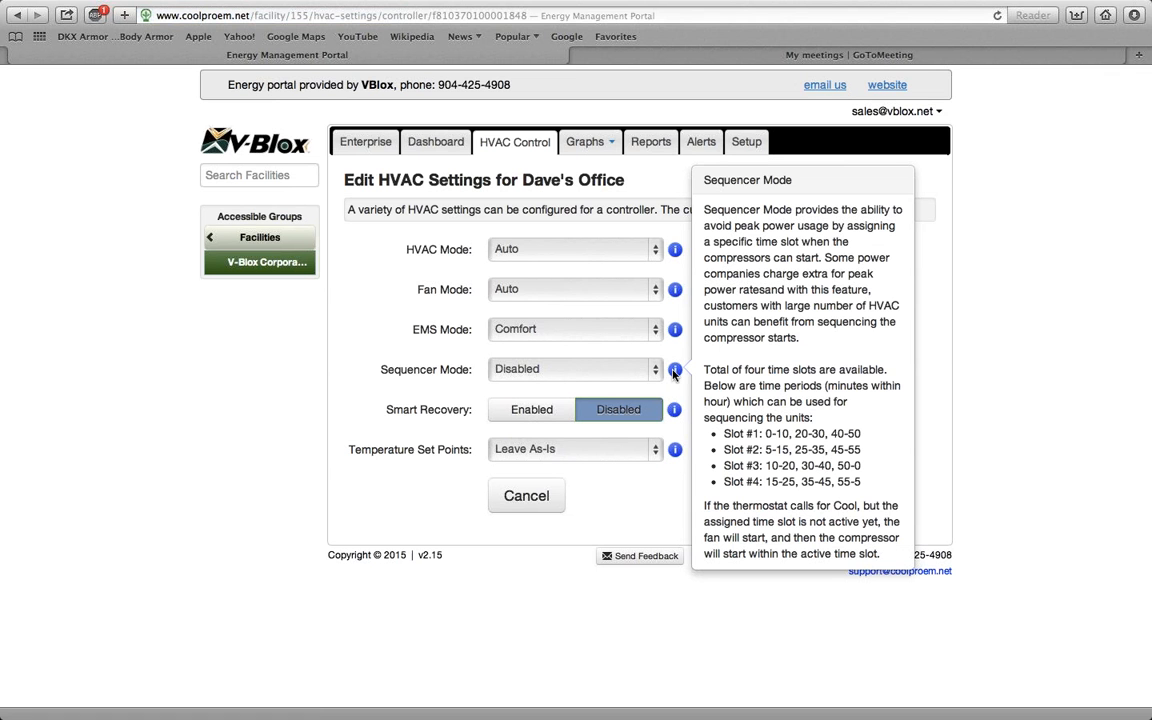
mouse_move(675, 332)
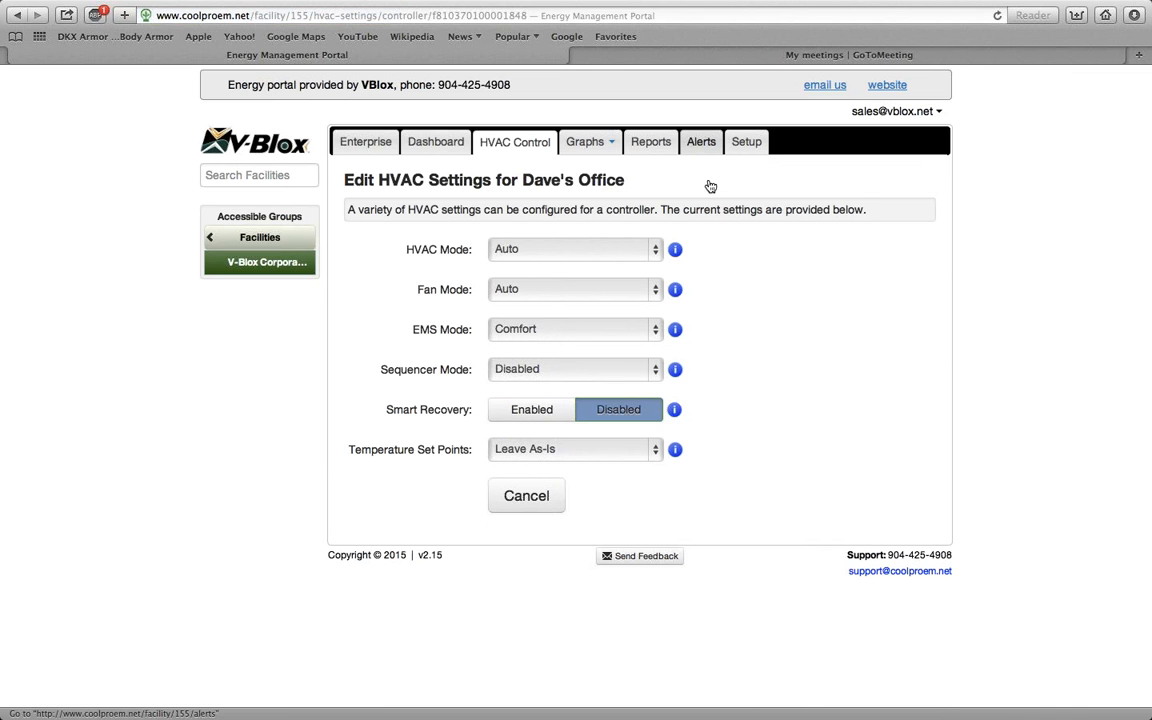
Open the first controller from the facility's Configured Alerts and review its Maintenance Alerts and Performance Alerts settings.
left_click(700, 145)
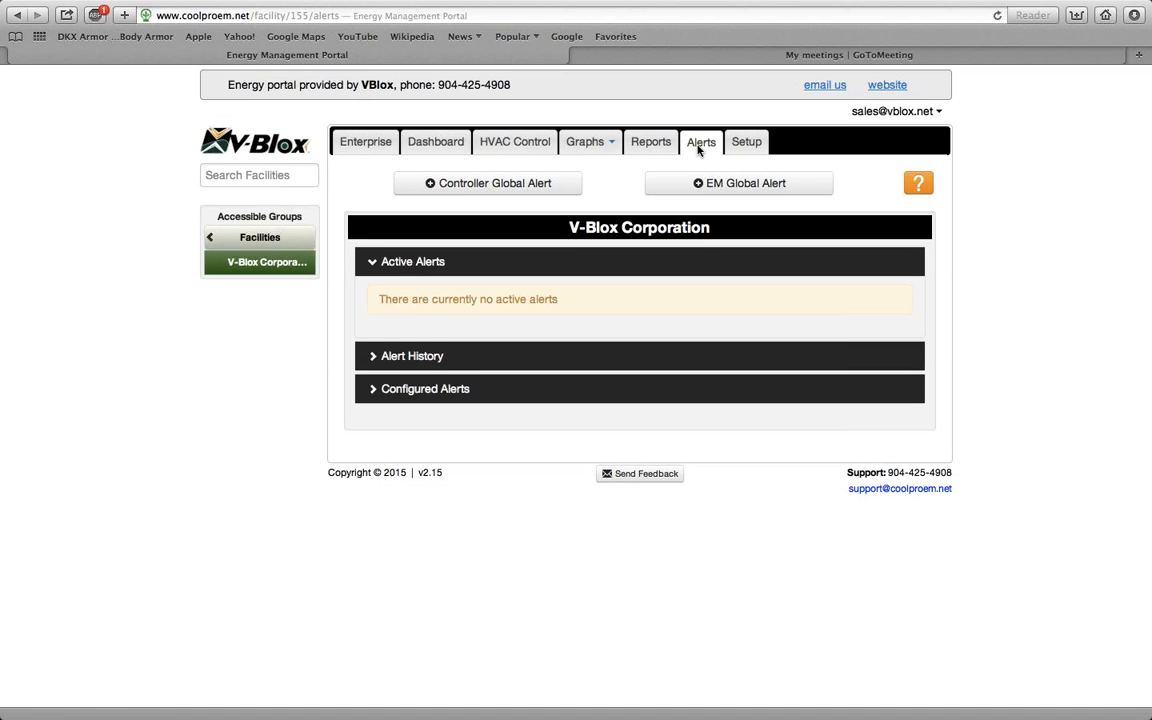
left_click(399, 389)
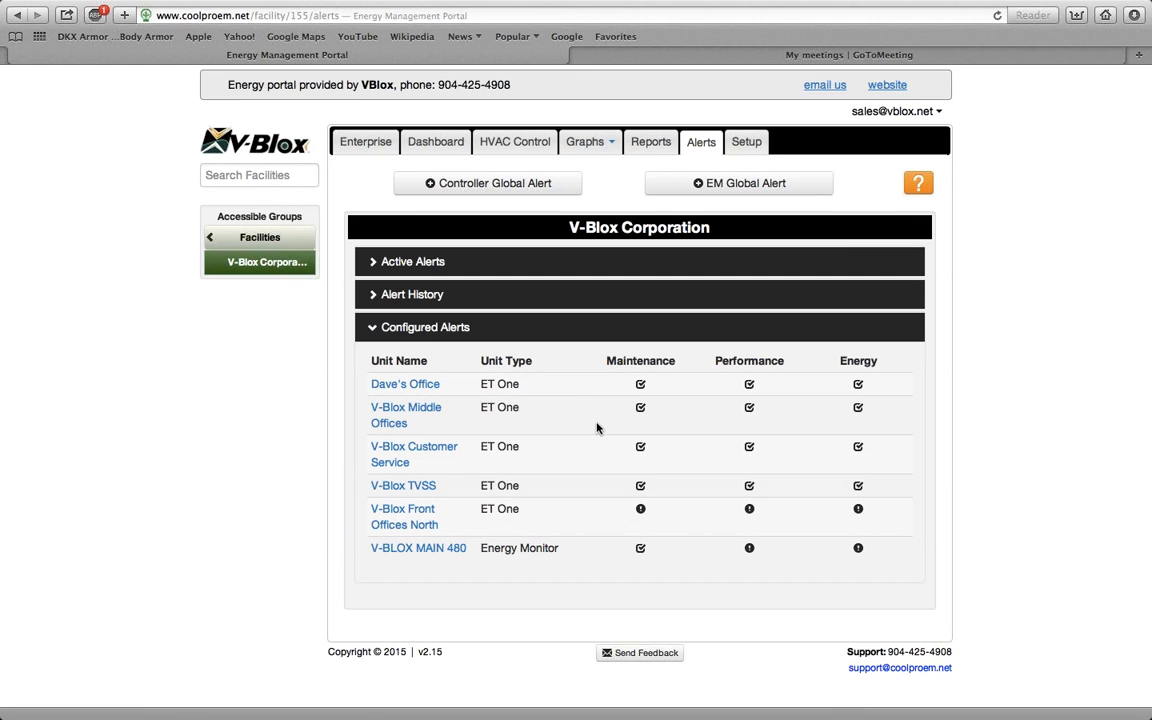
left_click(414, 391)
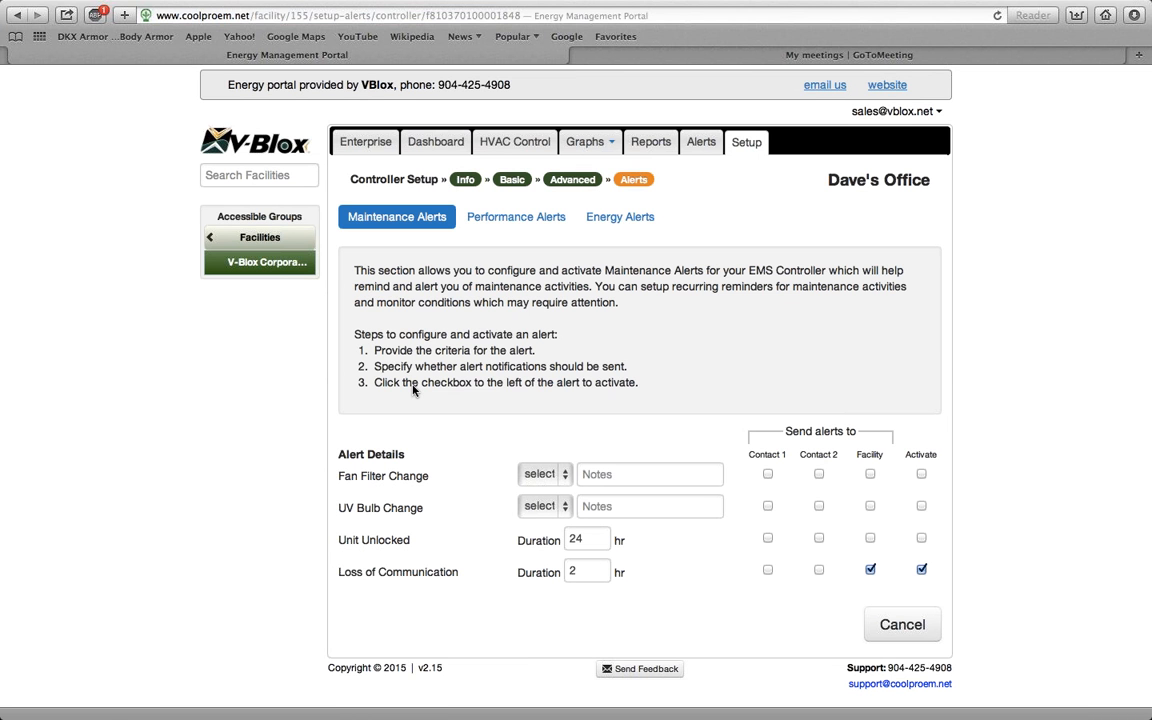
left_click(517, 217)
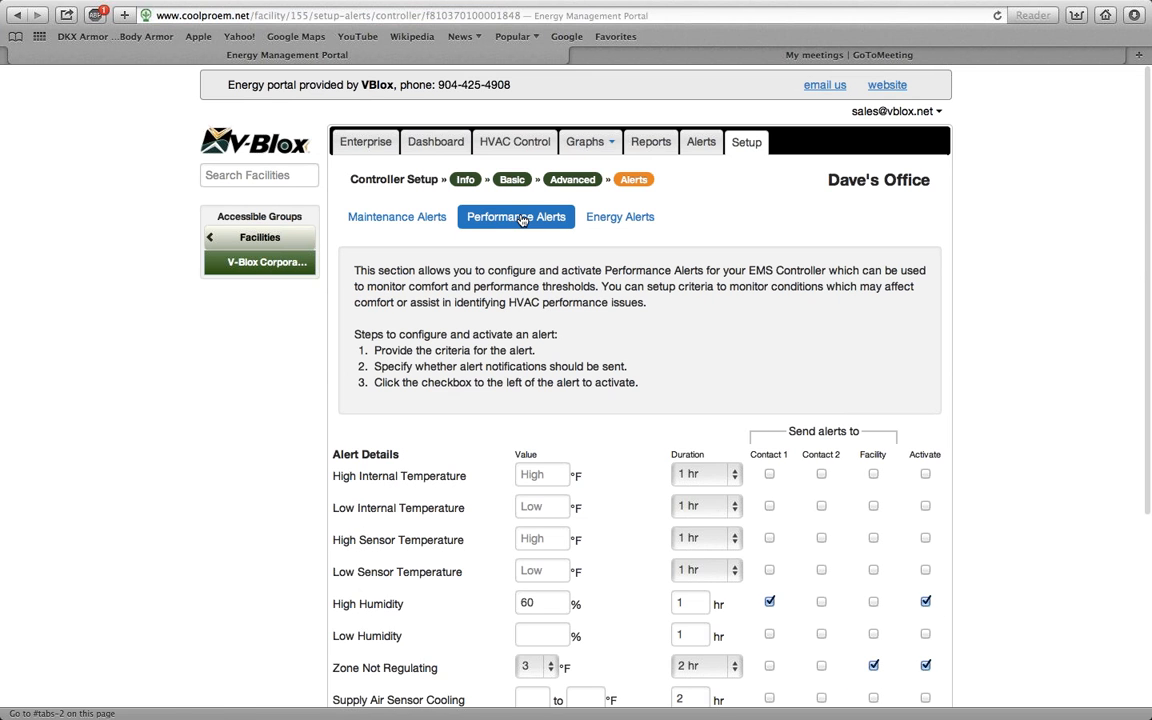
scroll(235, 583, "down", 5)
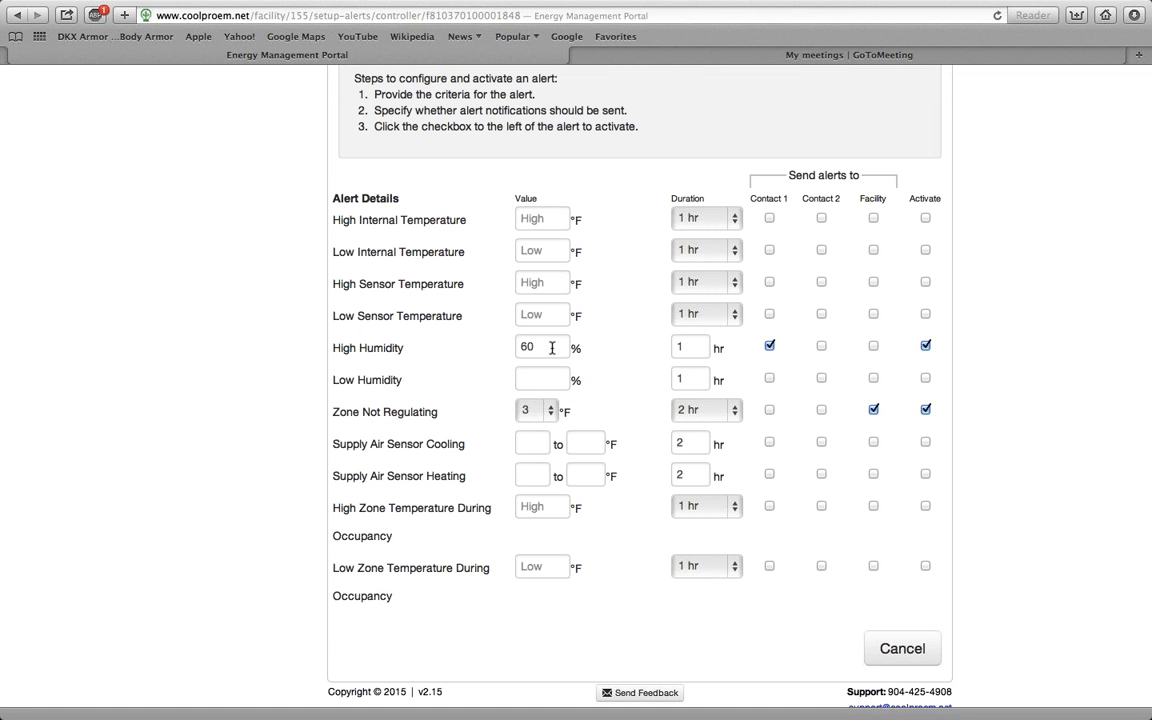
scroll(551, 347, "up", 5)
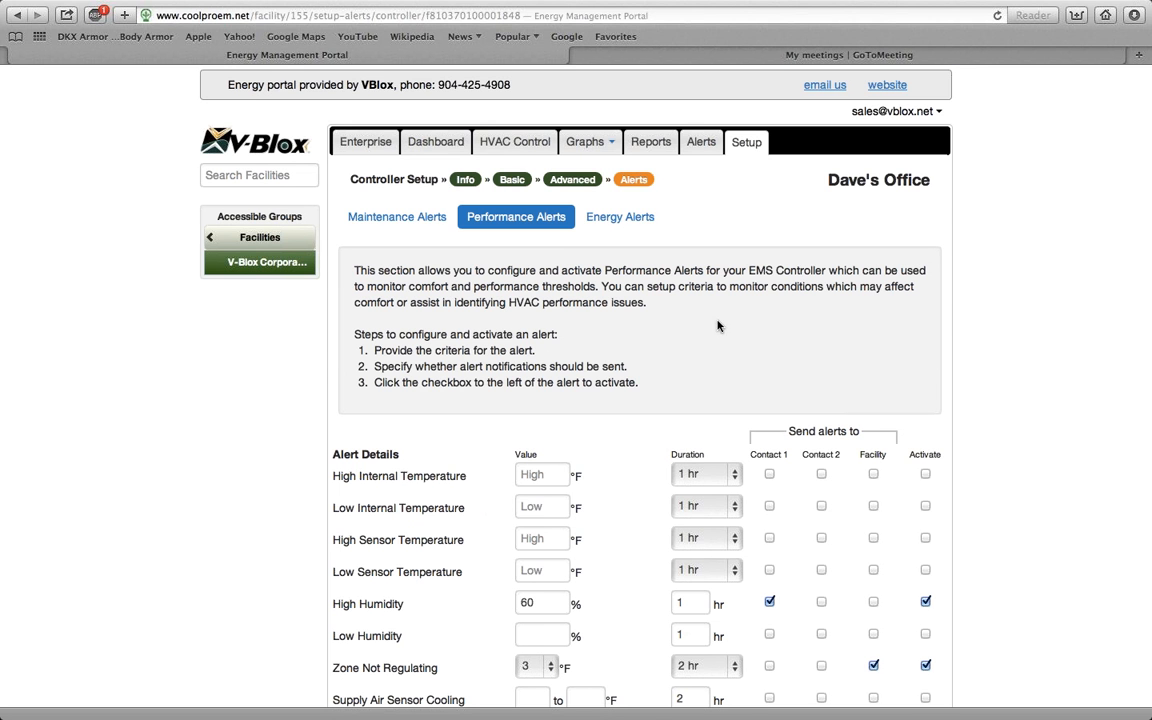
Open the facility's Energy Usage graphs and review the last 28 days of energy, branch energy, and heating and cooling usage.
left_click(588, 148)
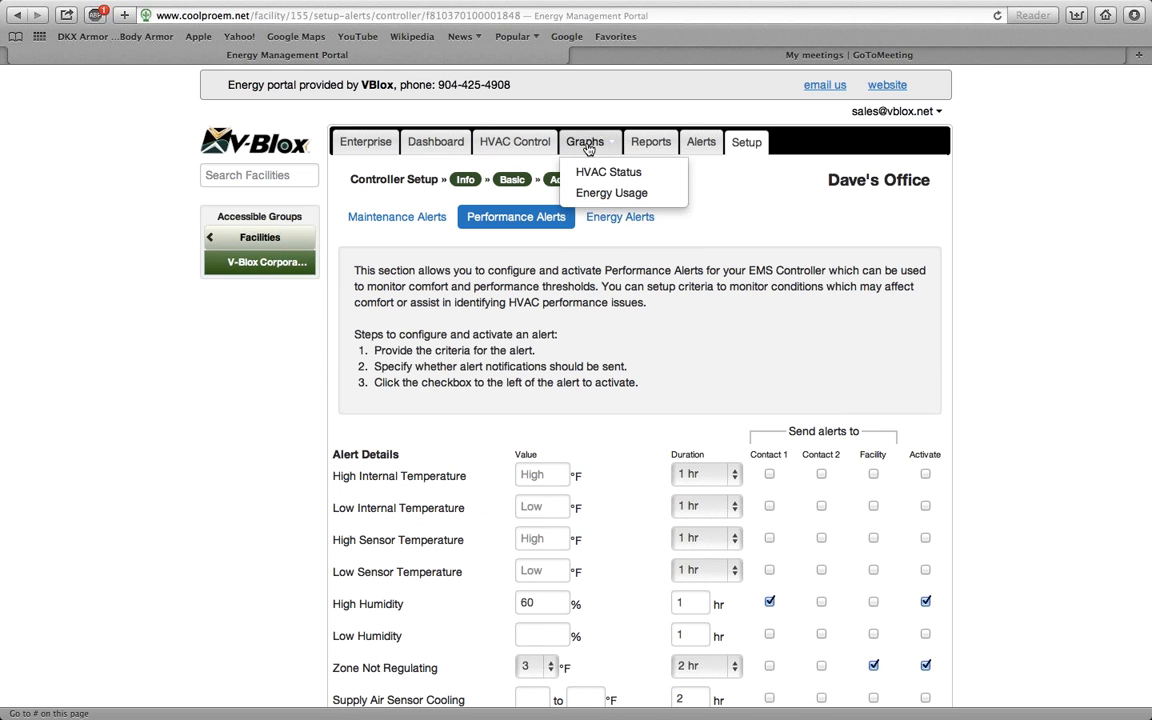
left_click(595, 193)
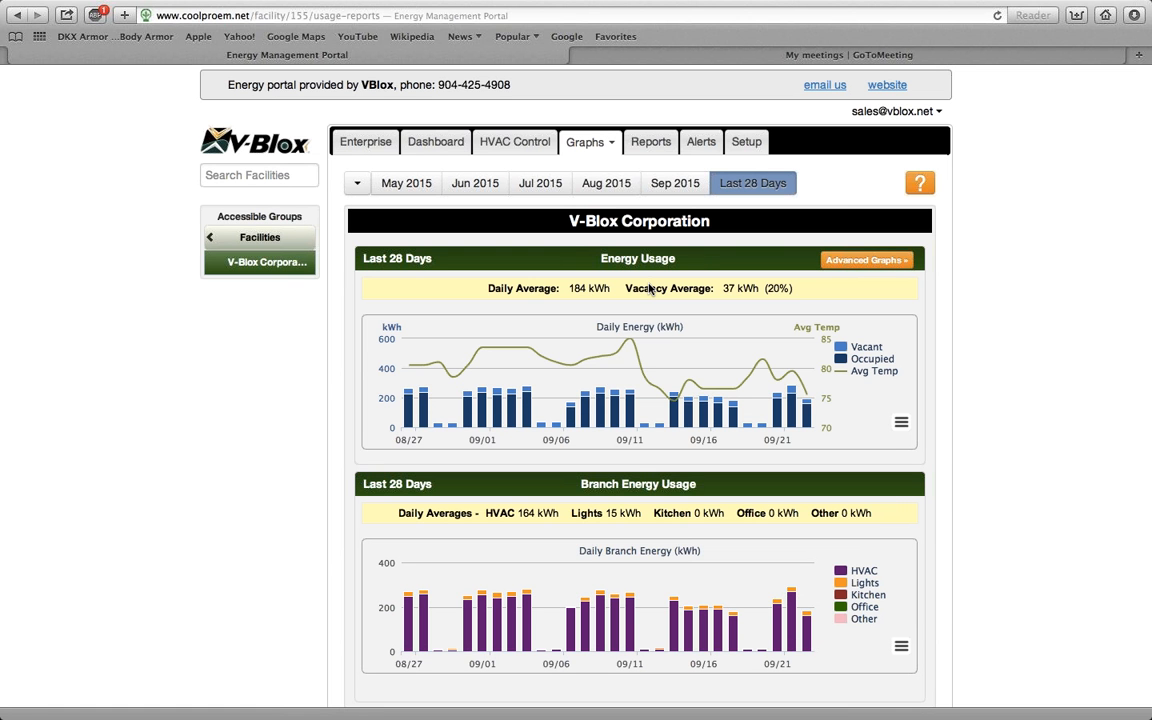
mouse_move(805, 423)
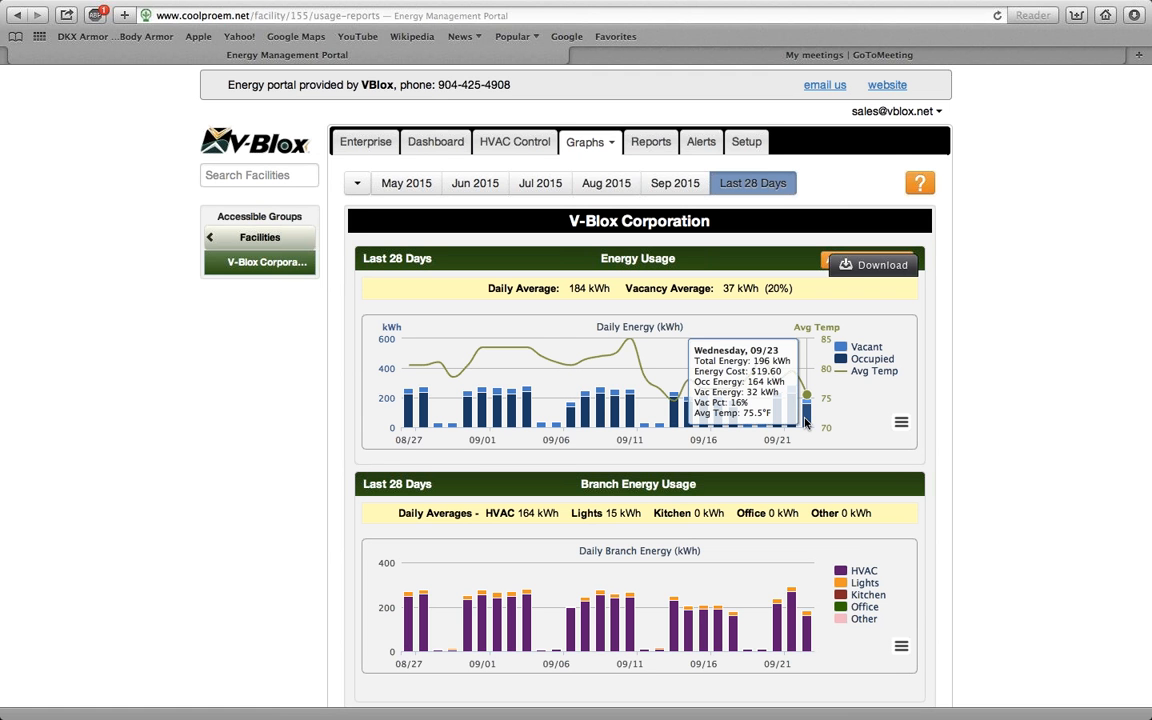
scroll(805, 423, "down", 3)
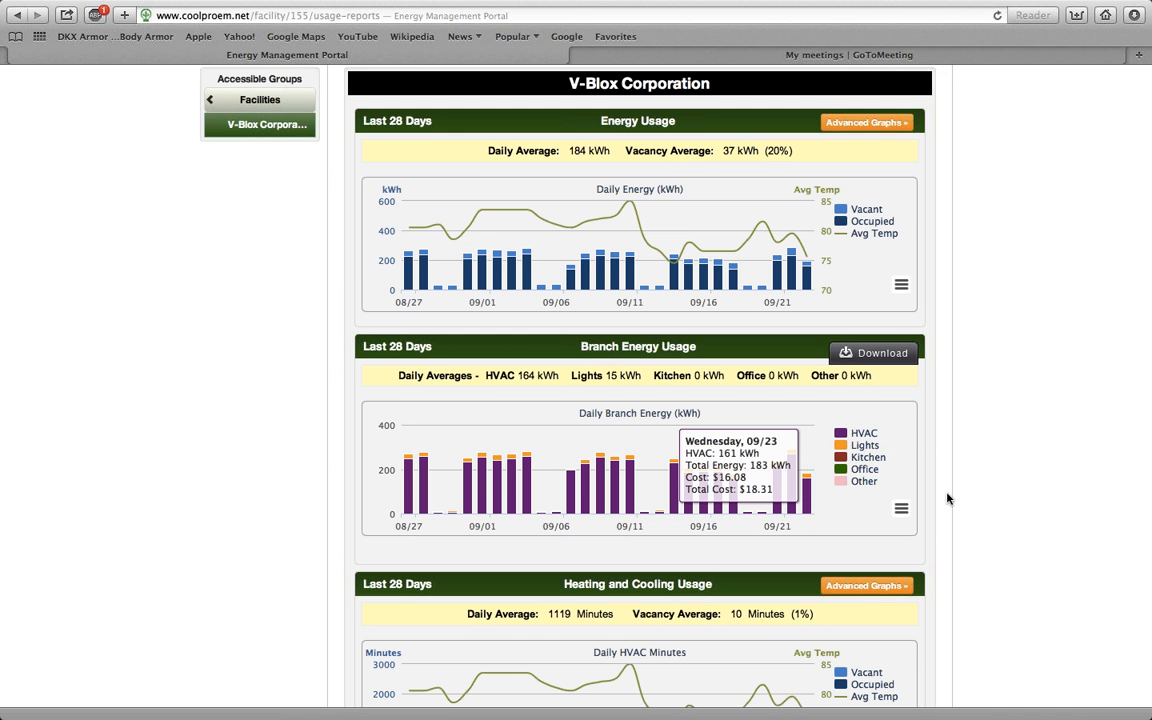
scroll(828, 494, "down", 4)
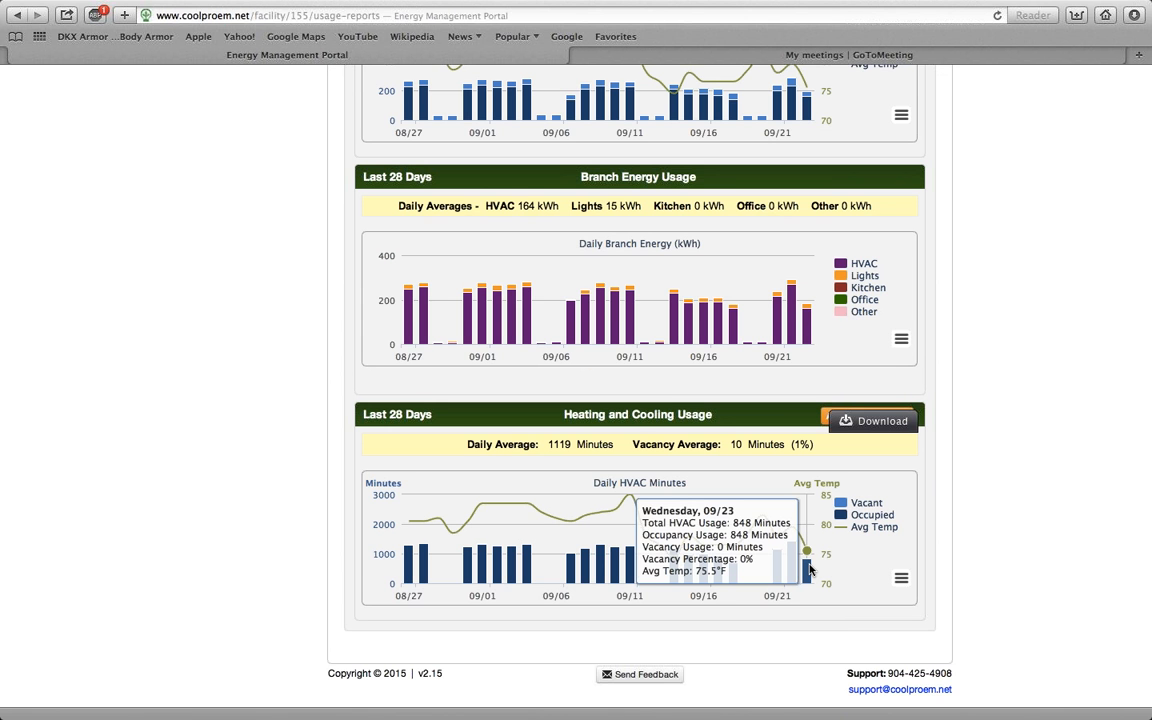
scroll(810, 568, "up", 3)
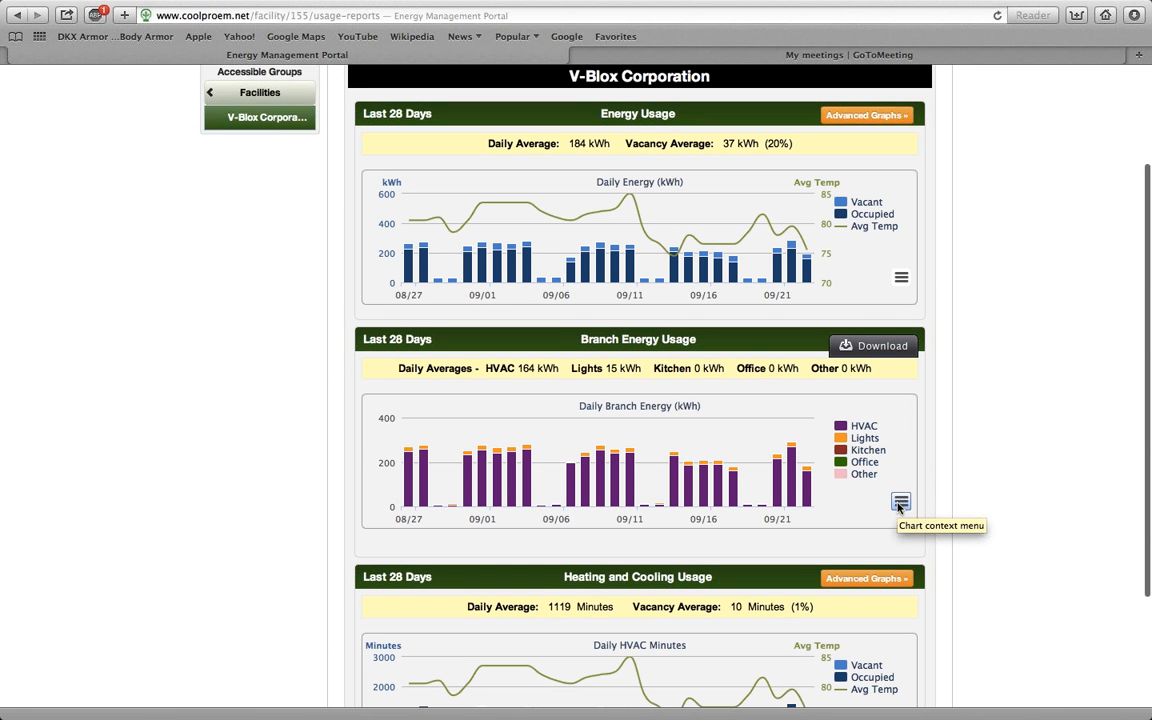
scroll(898, 506, "up", 3)
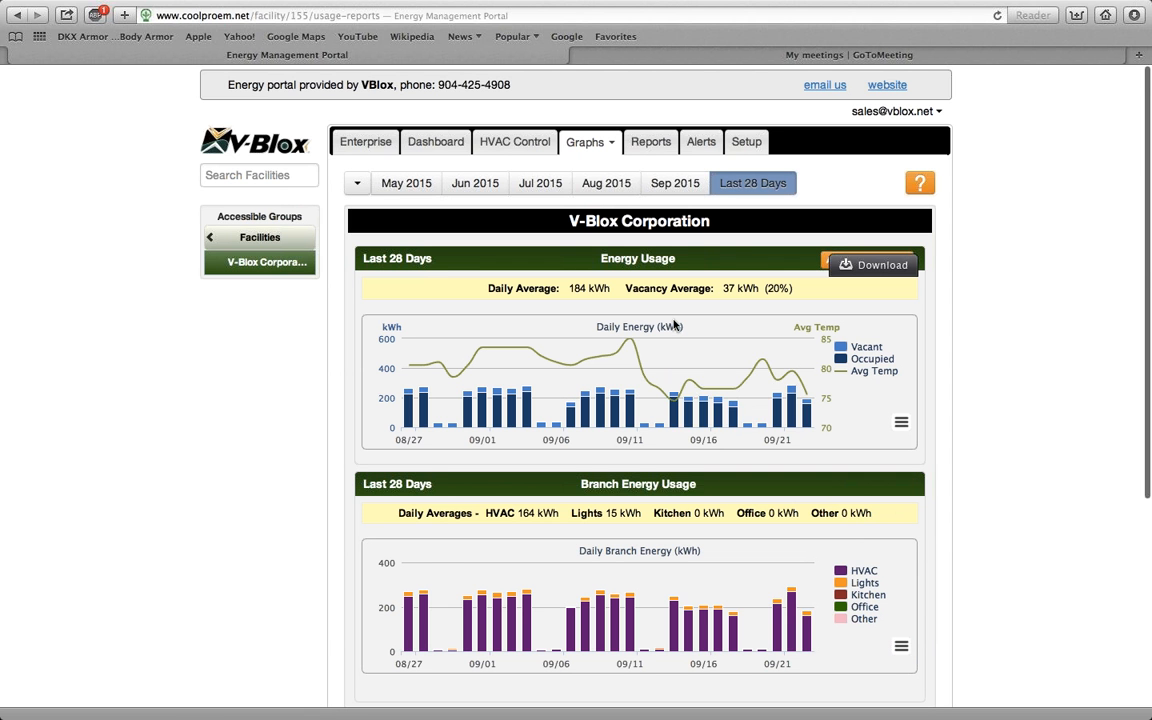
scroll(686, 254, "down", 6)
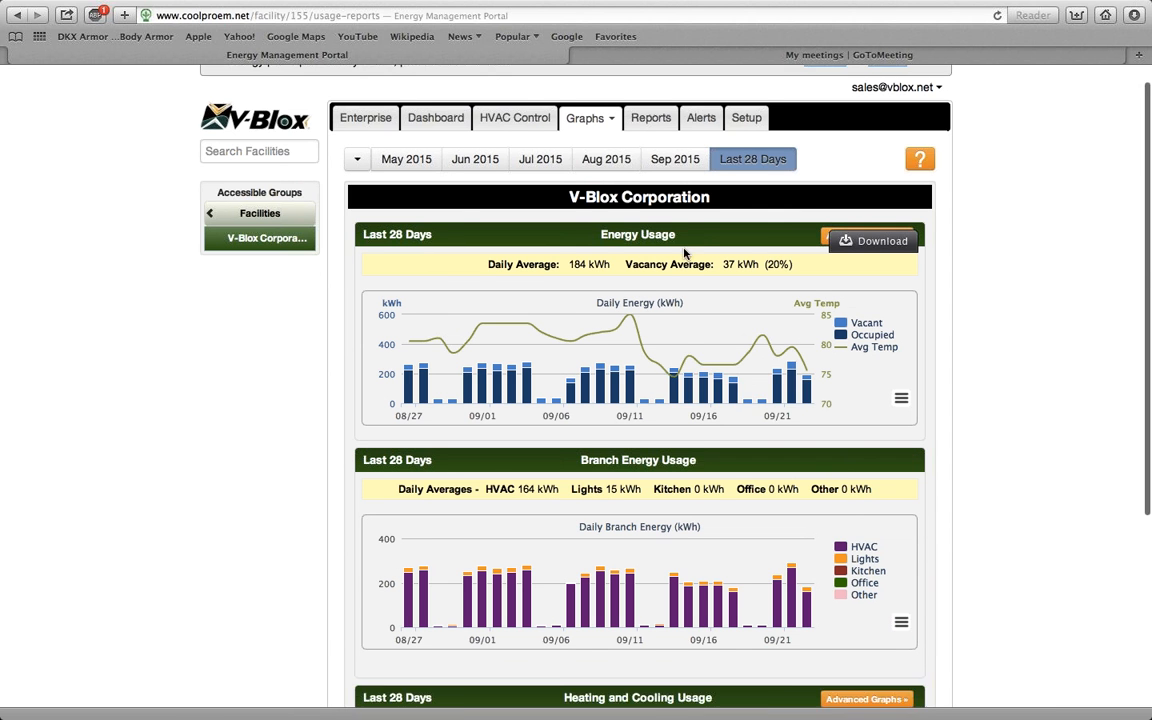
scroll(686, 254, "up", 6)
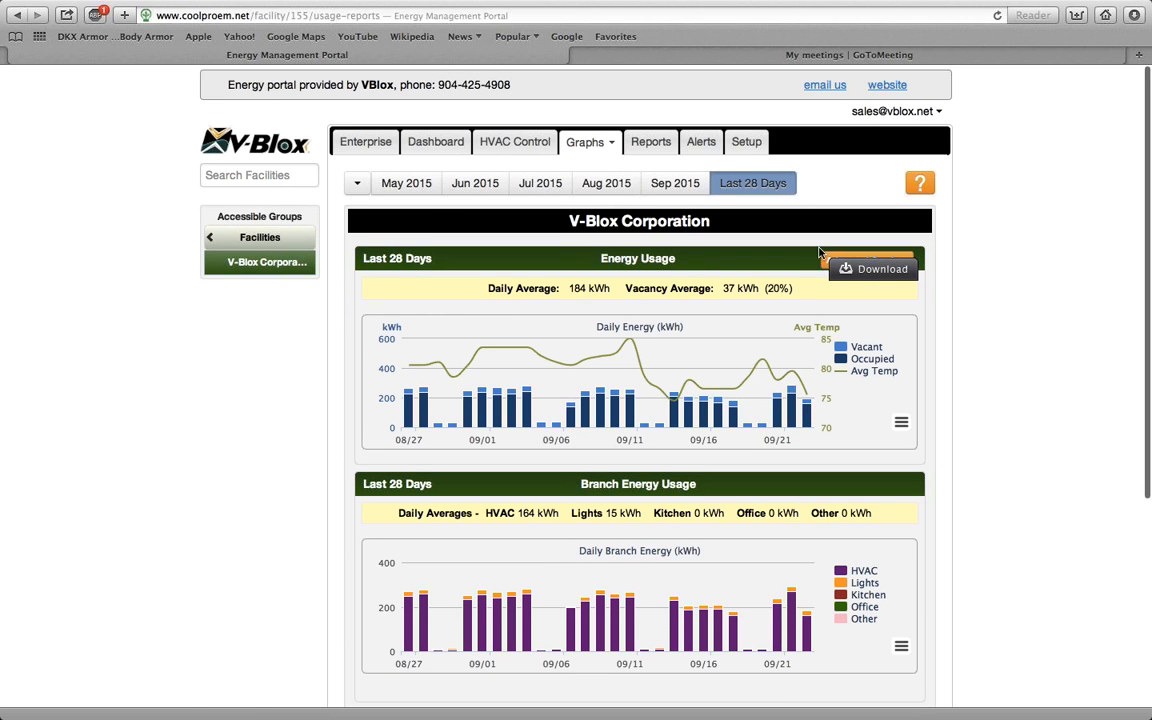
Open the advanced energy graphs and examine the Power, Phase Voltage and Power Factor charts for the last 24 hours.
left_click(826, 263)
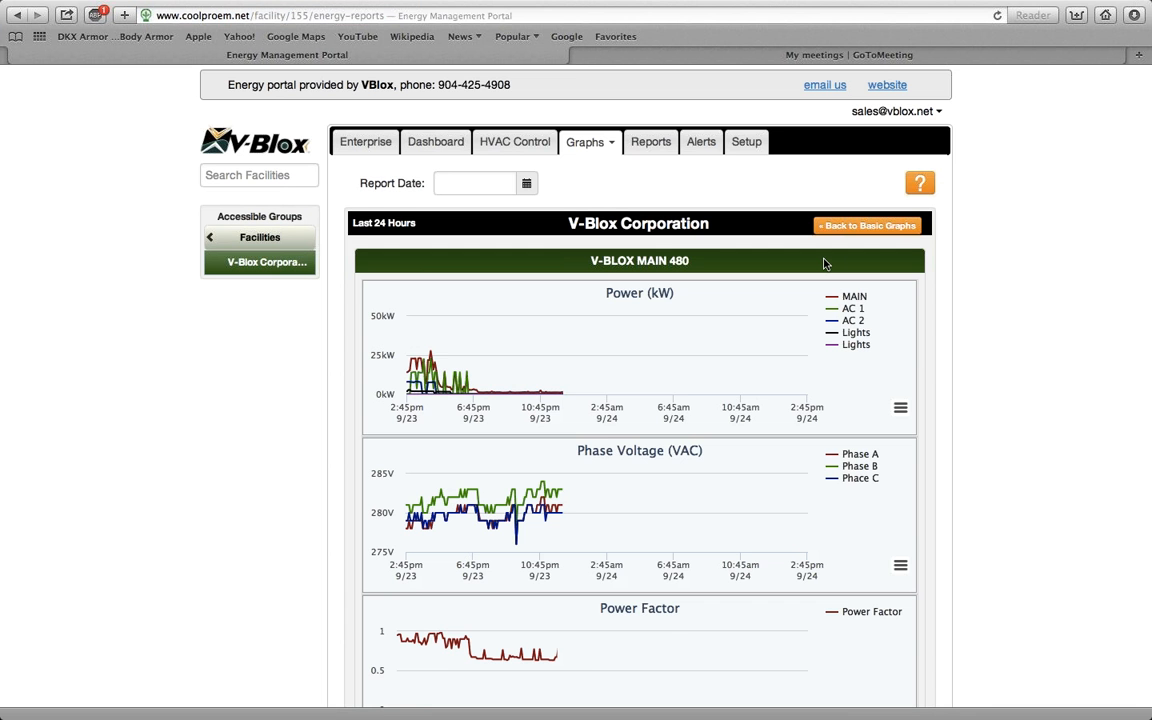
scroll(824, 263, "down", 3)
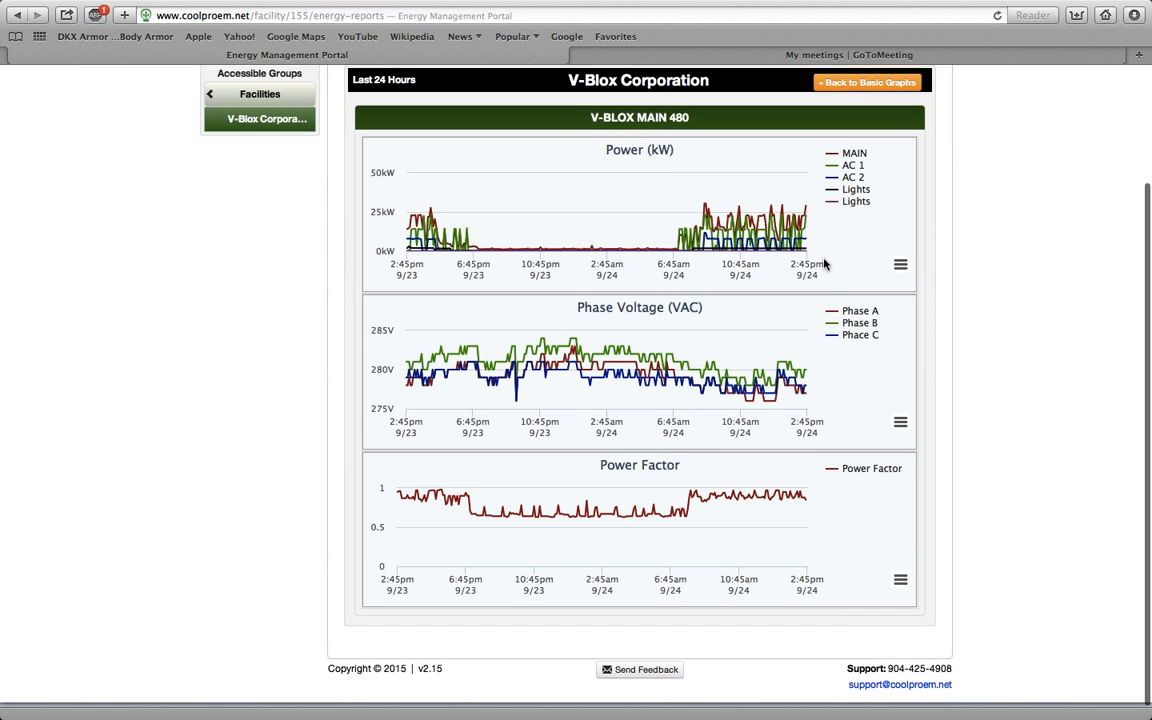
scroll(824, 263, "up", 3)
scroll(824, 263, "down", 2)
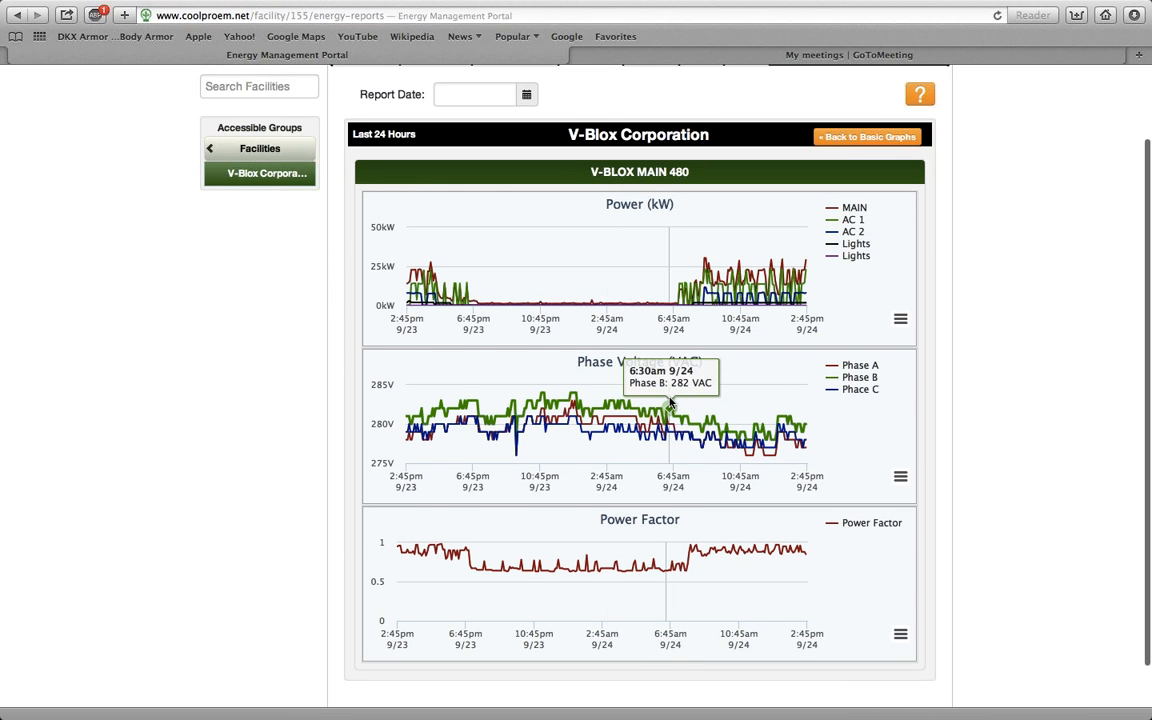
scroll(618, 112, "up", 2)
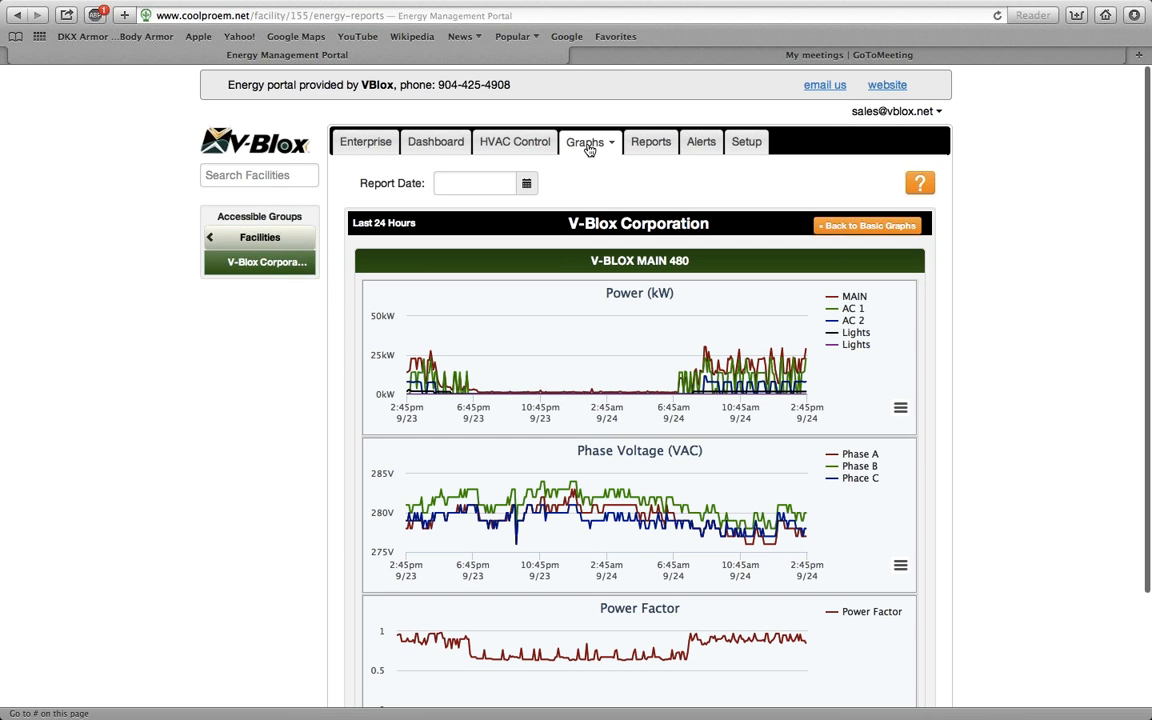
Return to the basic Energy Usage graphs, and go to the facility's HVAC Control page.
left_click(586, 145)
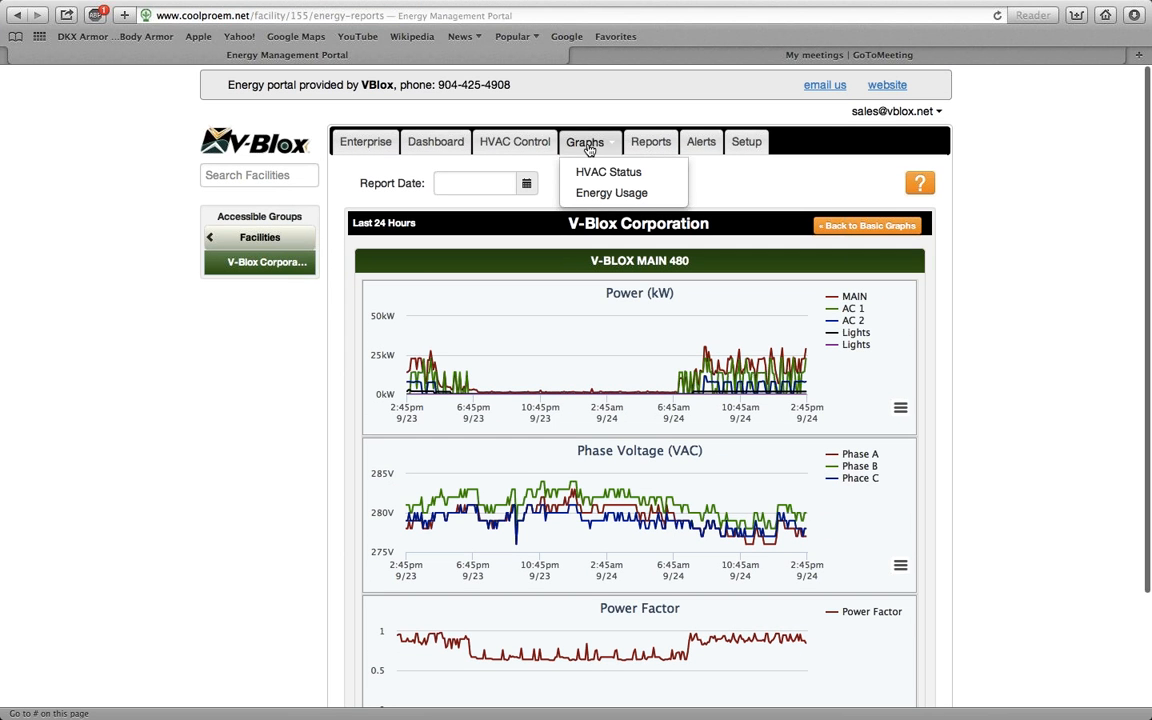
left_click(591, 194)
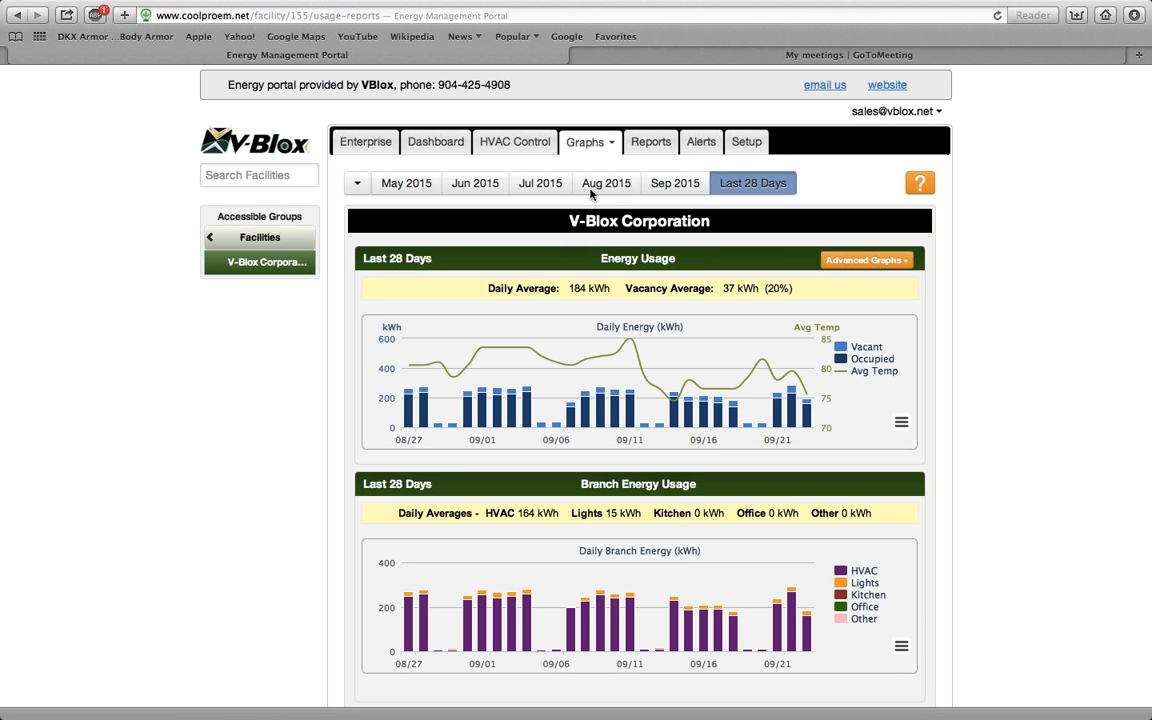
left_click(520, 145)
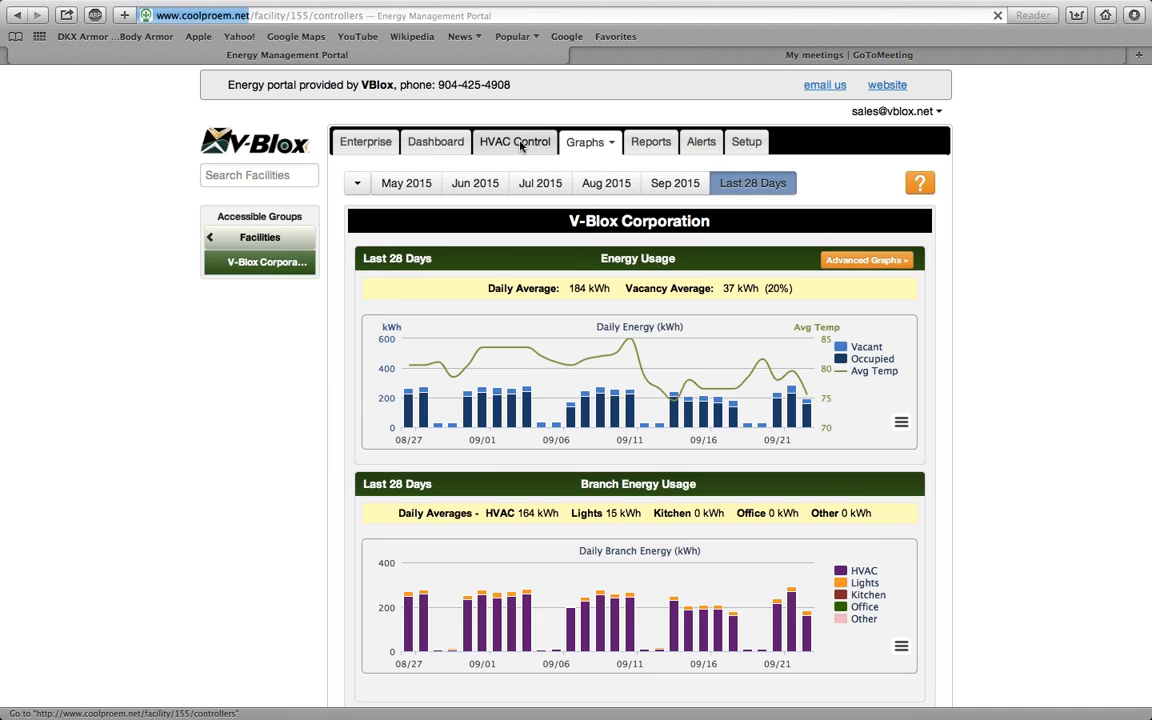